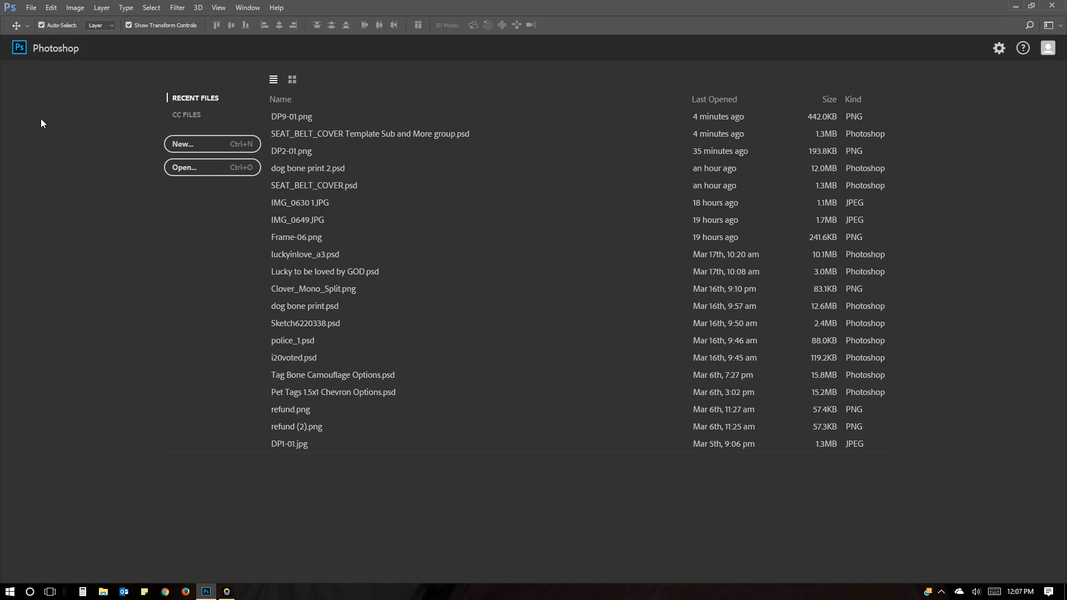
Step: Open the seat belt cover template PSD from the Sub and More folder inside OneDrive's SUB templates
left_click(32, 8)
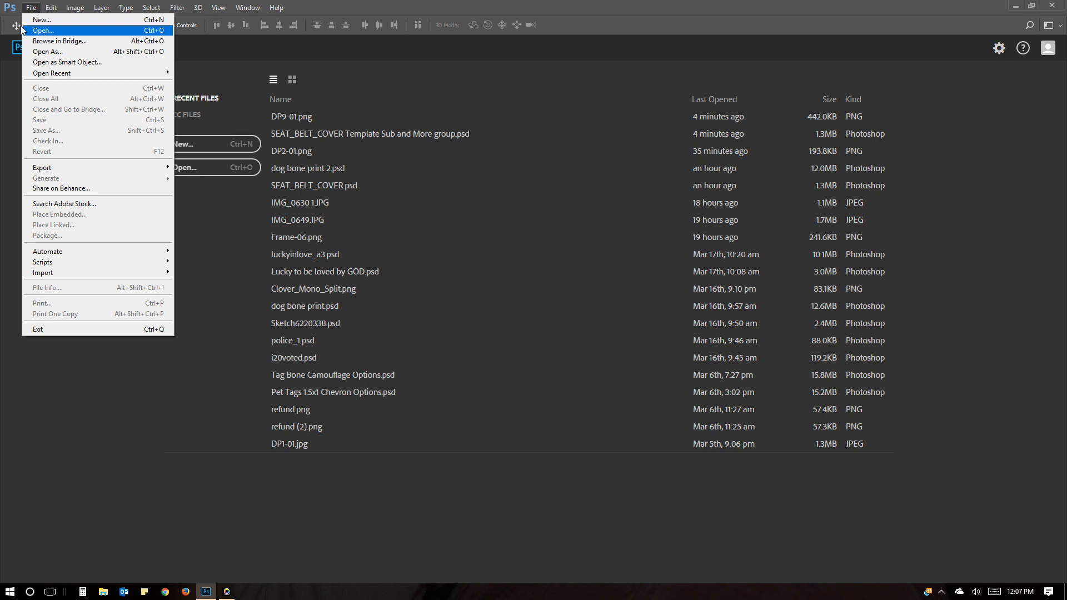
left_click(39, 31)
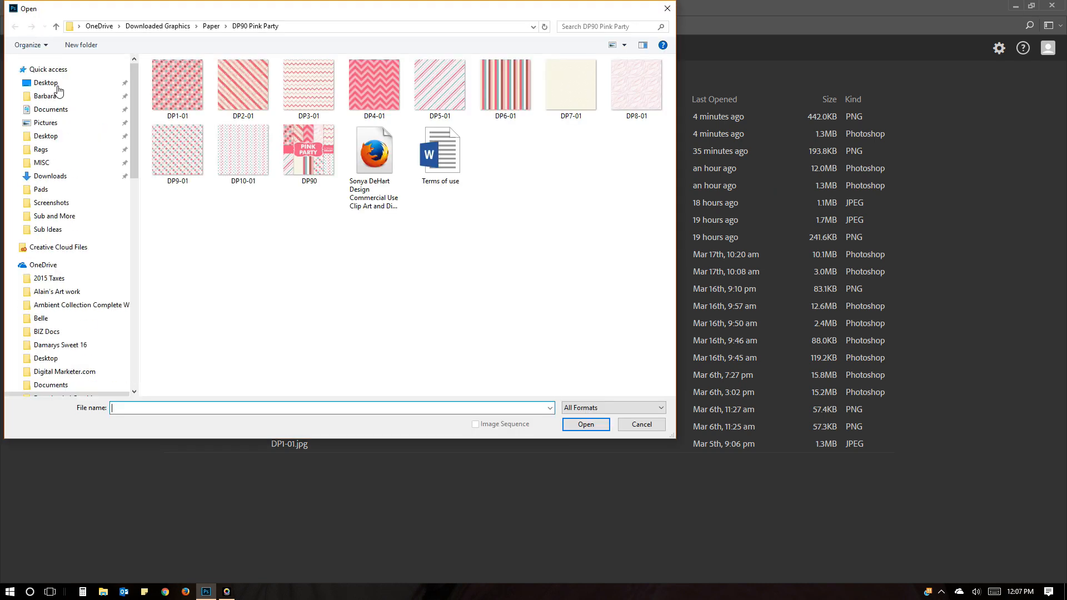
left_click_drag(133, 129, 131, 261)
left_click(54, 273)
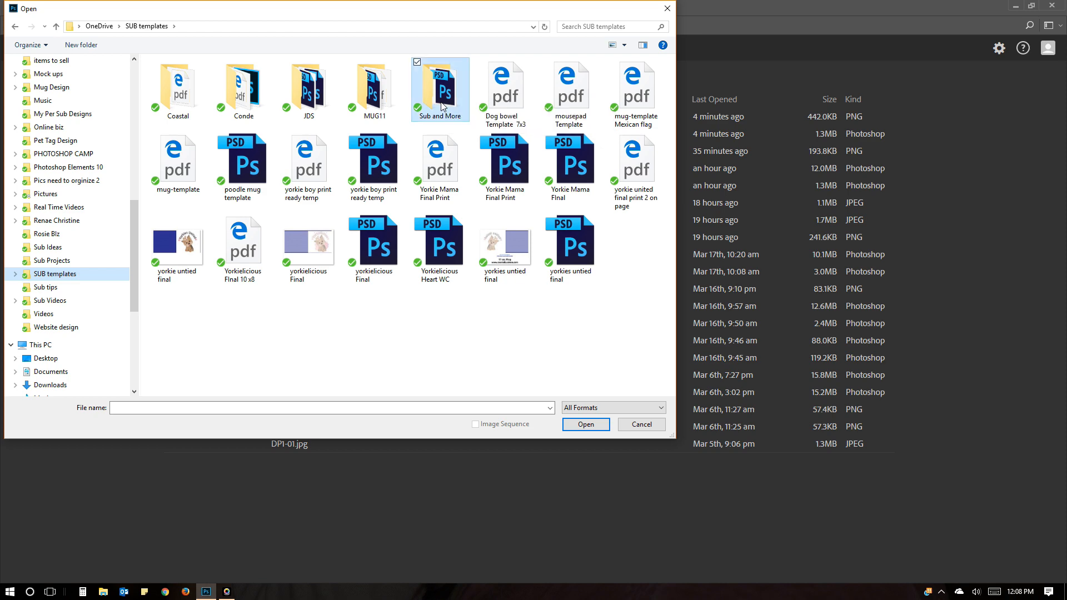
double_click(442, 106)
double_click(196, 115)
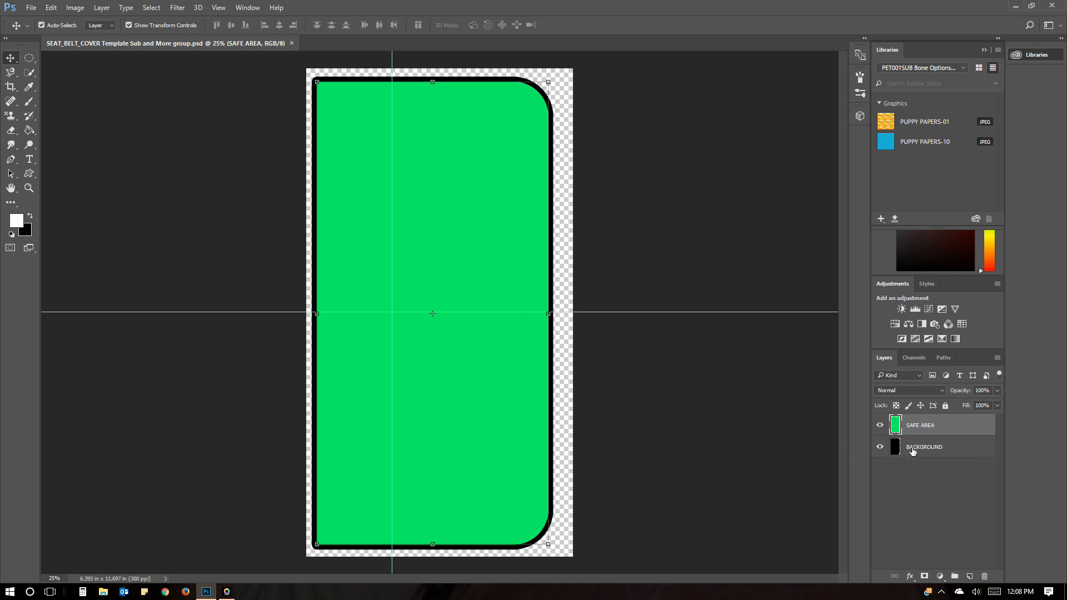
Step: Hide and show the SAFE AREA and BACKGROUND layers to examine what each covers, leaving both visible
left_click(880, 429)
left_click(881, 429)
left_click(881, 429)
left_click(881, 429)
left_click(882, 449)
left_click(883, 450)
left_click(880, 426)
left_click(880, 427)
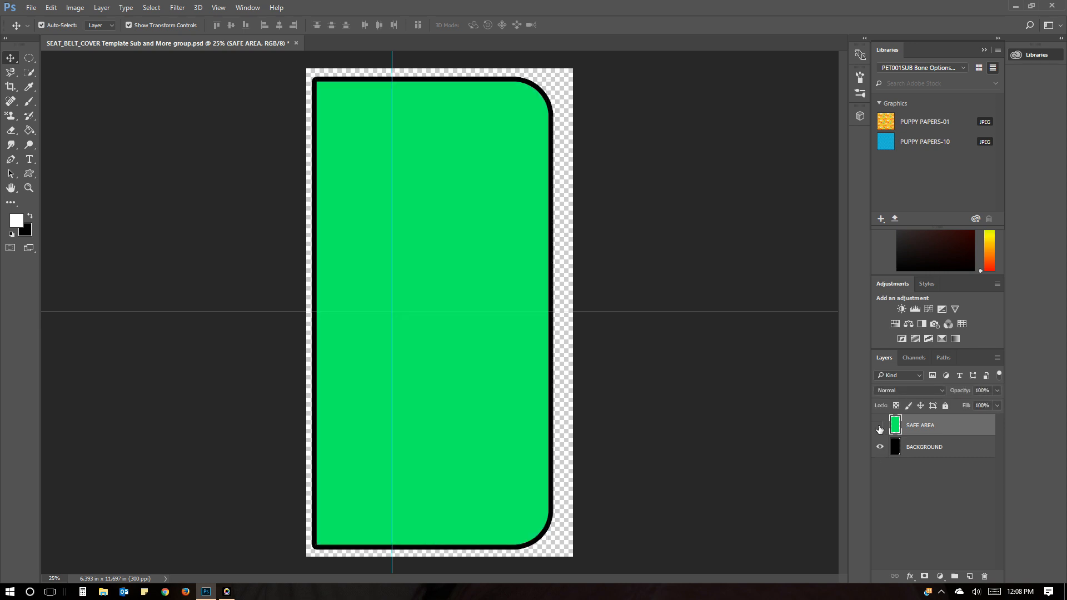
left_click(880, 427)
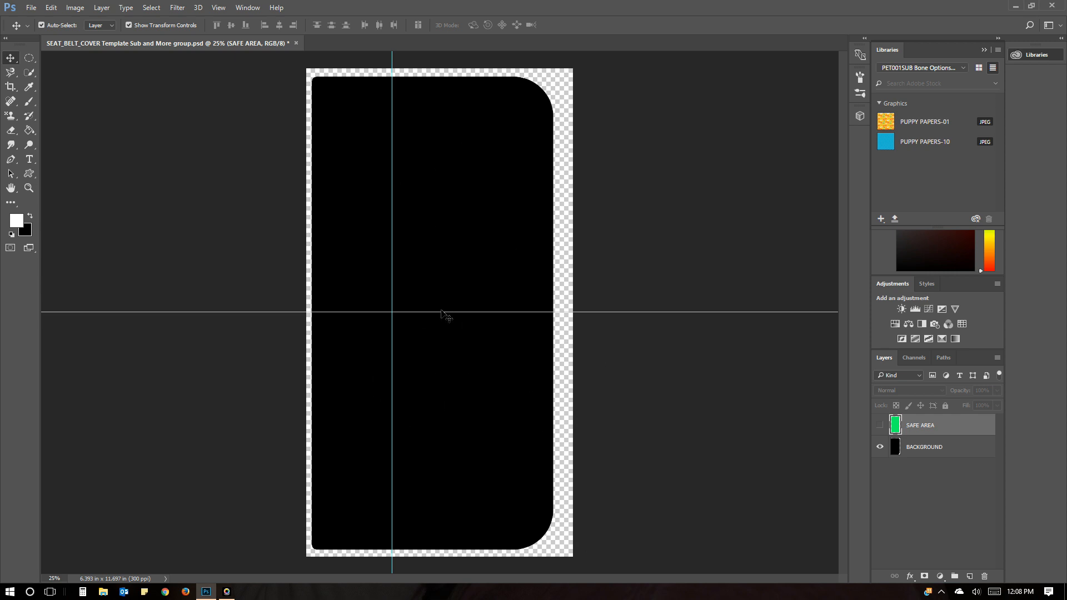
left_click(881, 426)
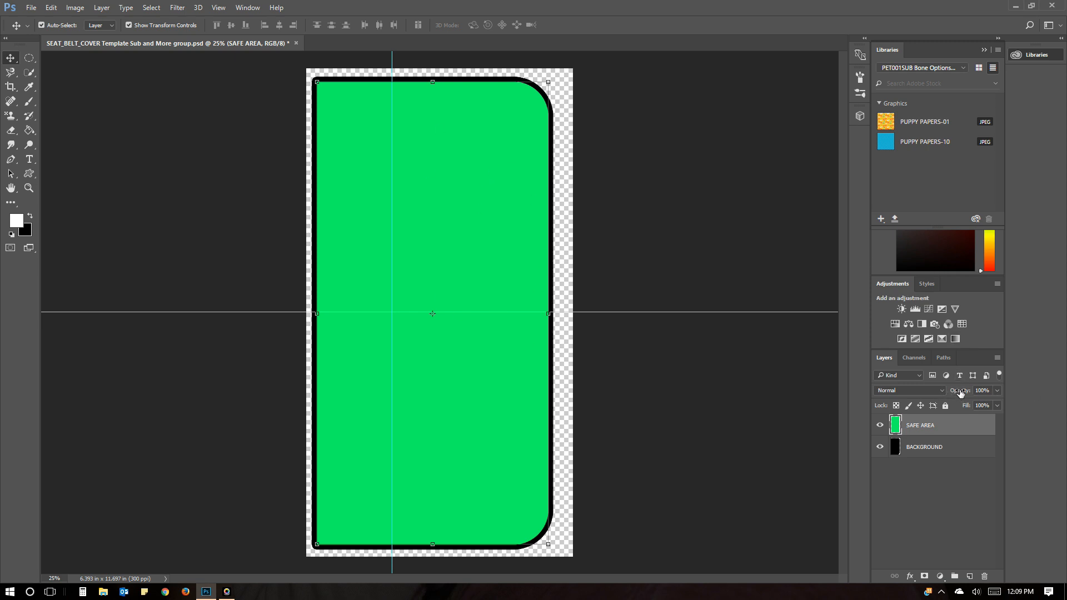
Step: Lower the SAFE AREA layer's opacity to 36%
left_click(997, 391)
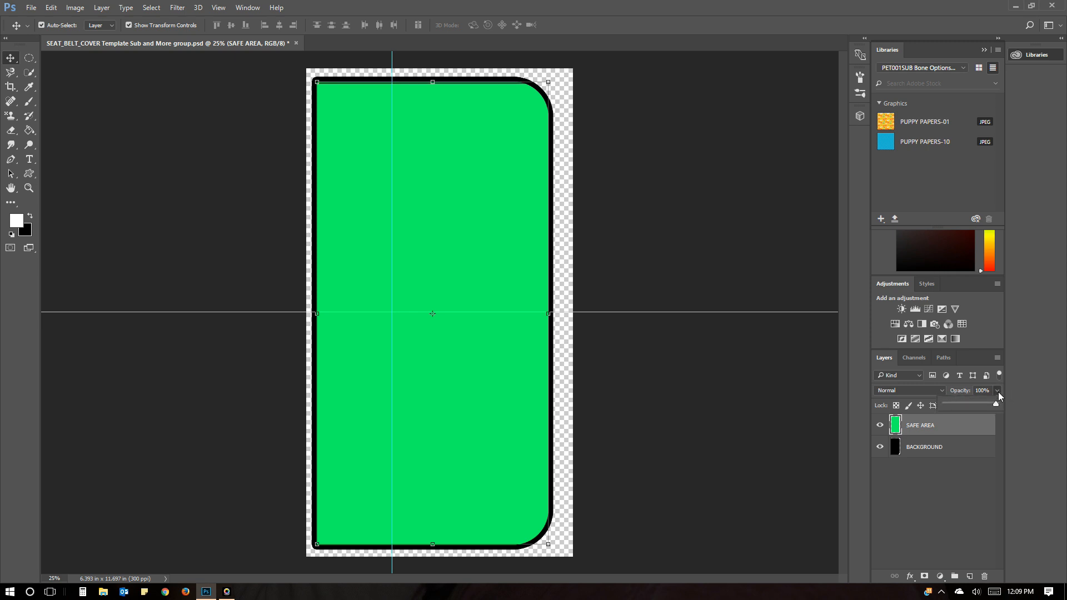
left_click_drag(996, 403, 968, 403)
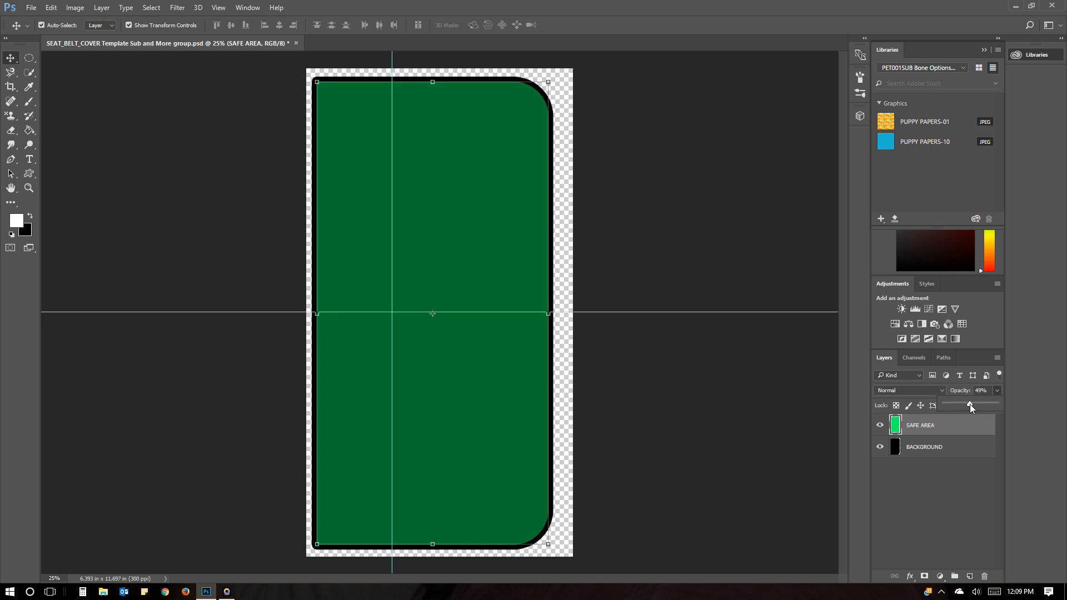
left_click_drag(962, 403, 962, 402)
left_click(257, 134)
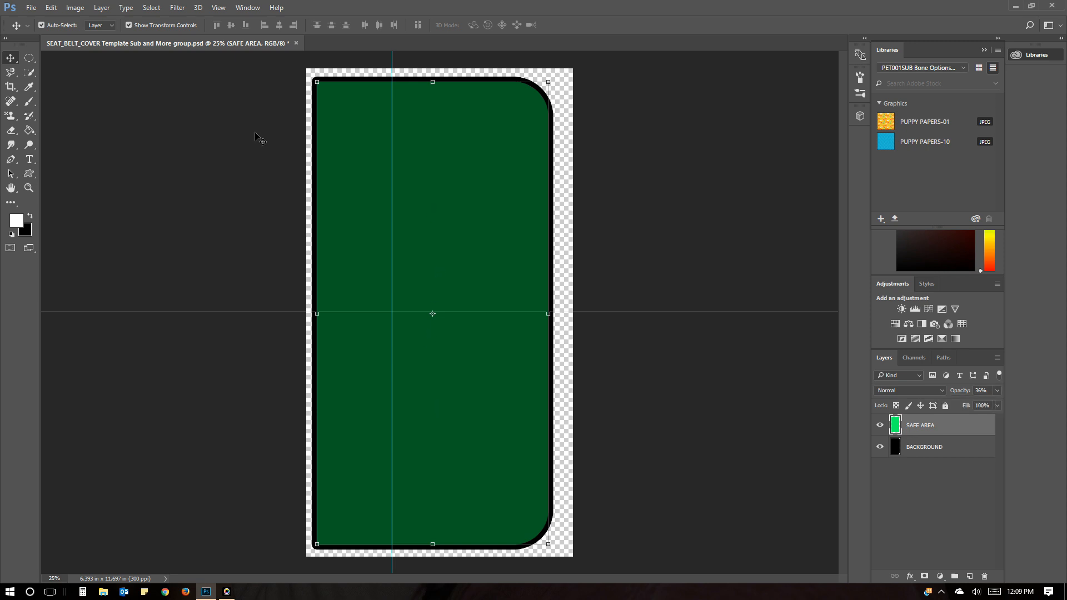
Step: Open the pattern image DP9-01.png from the Paper folder in OneDrive's Downloaded Graphics
left_click(23, 8)
left_click(36, 33)
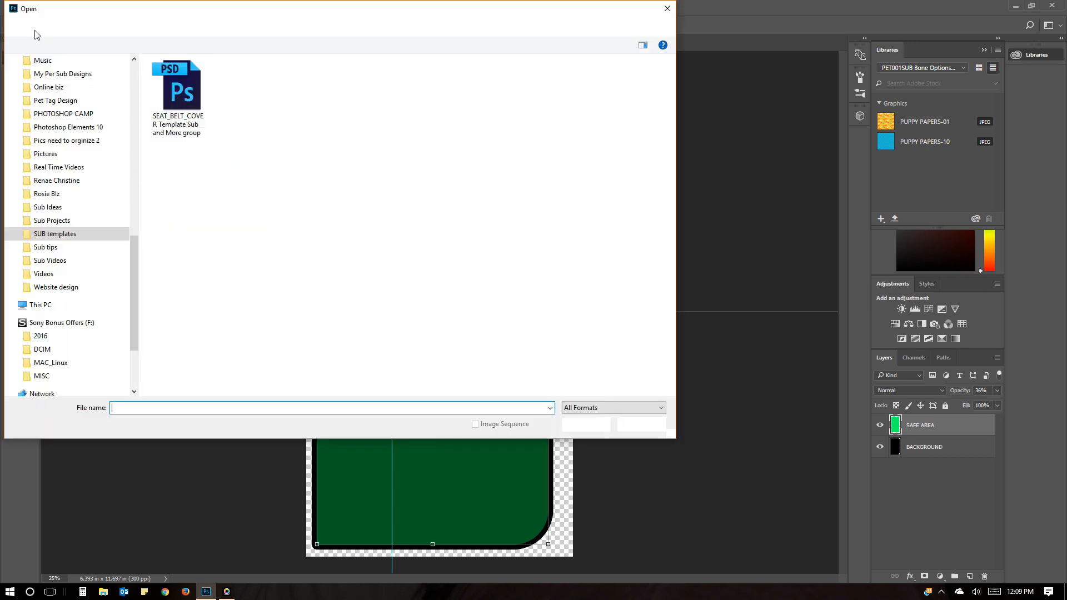
left_click_drag(131, 246, 132, 172)
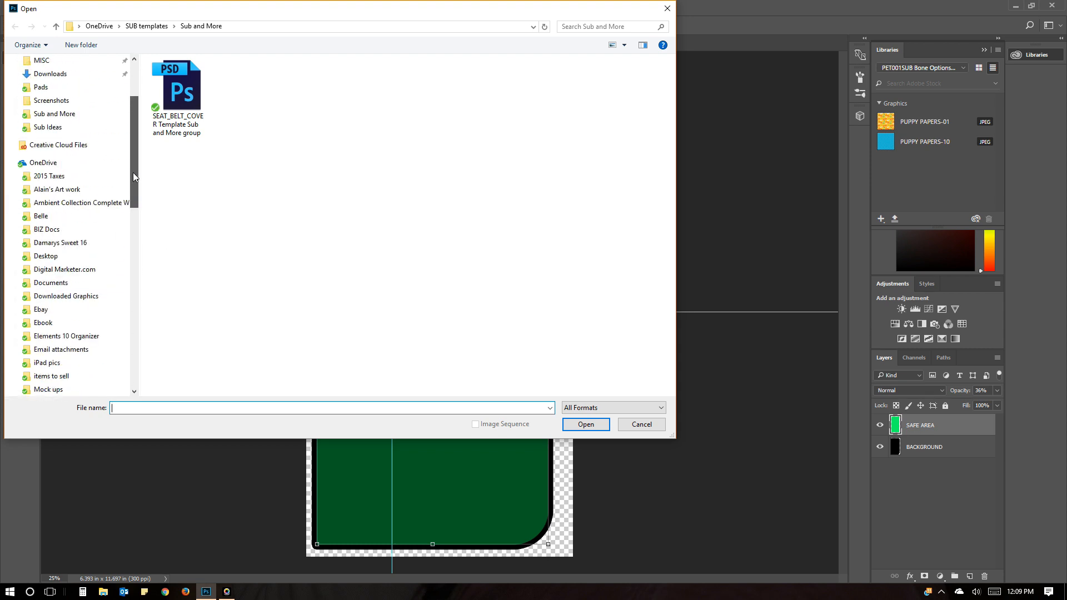
left_click(85, 297)
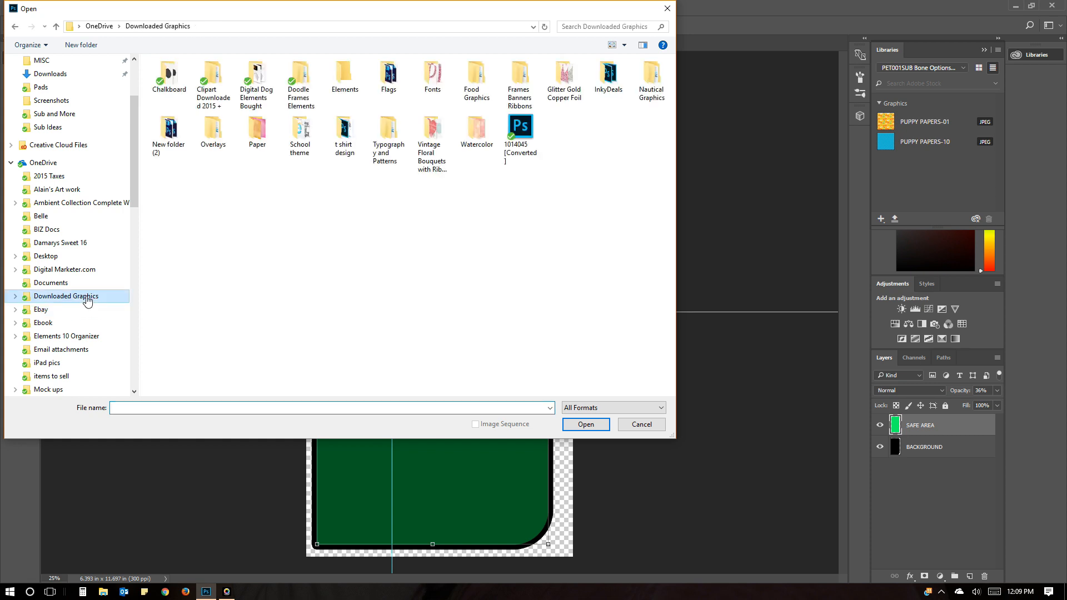
double_click(258, 141)
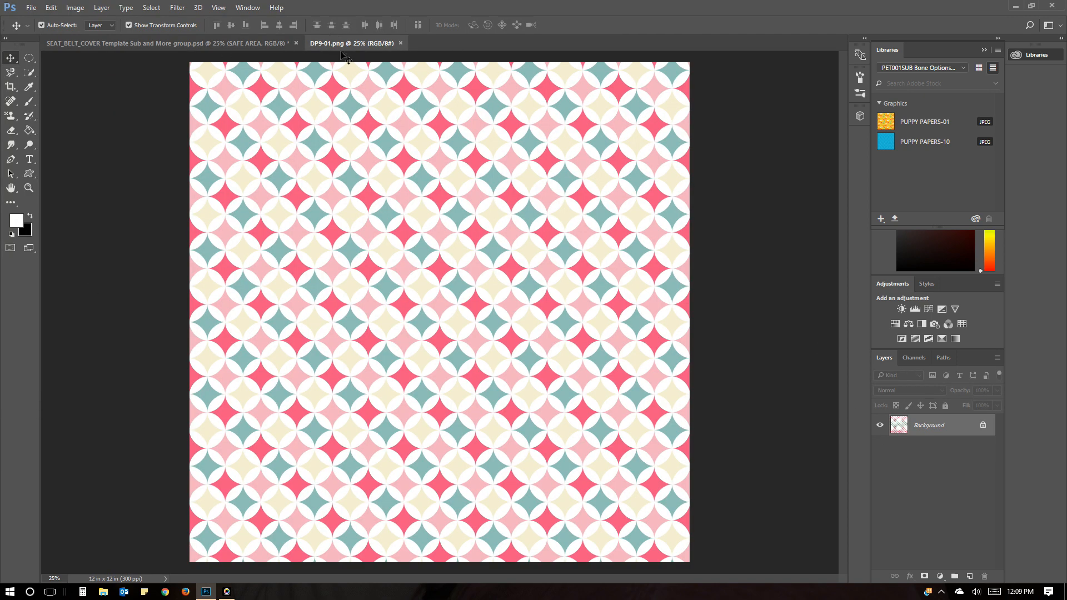
Step: Compare the two open documents and float both the seat belt template and DP9-01.png as separate windows
left_click(216, 42)
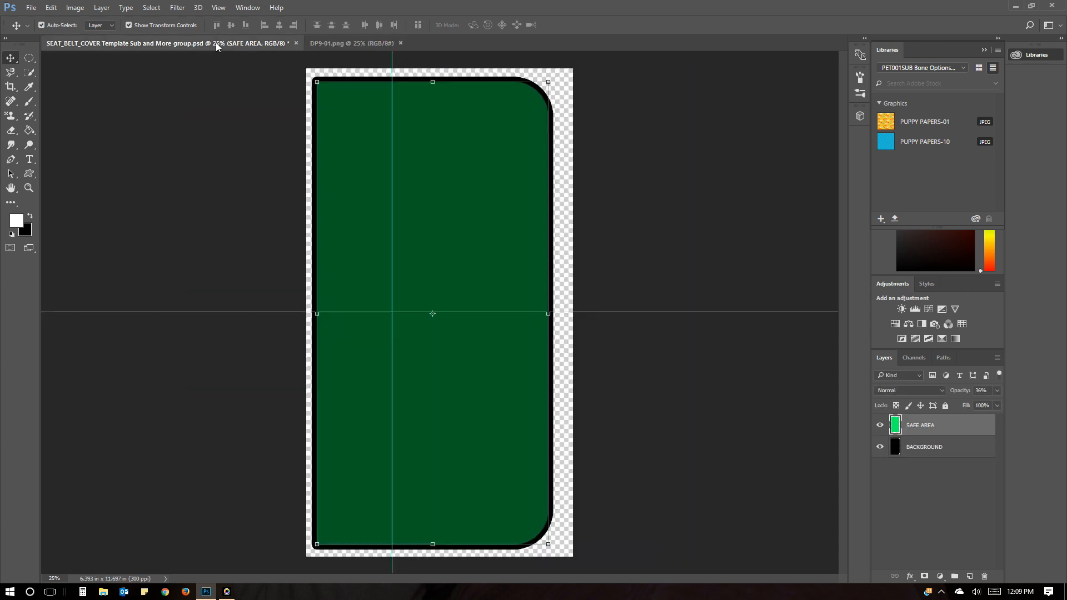
left_click(329, 45)
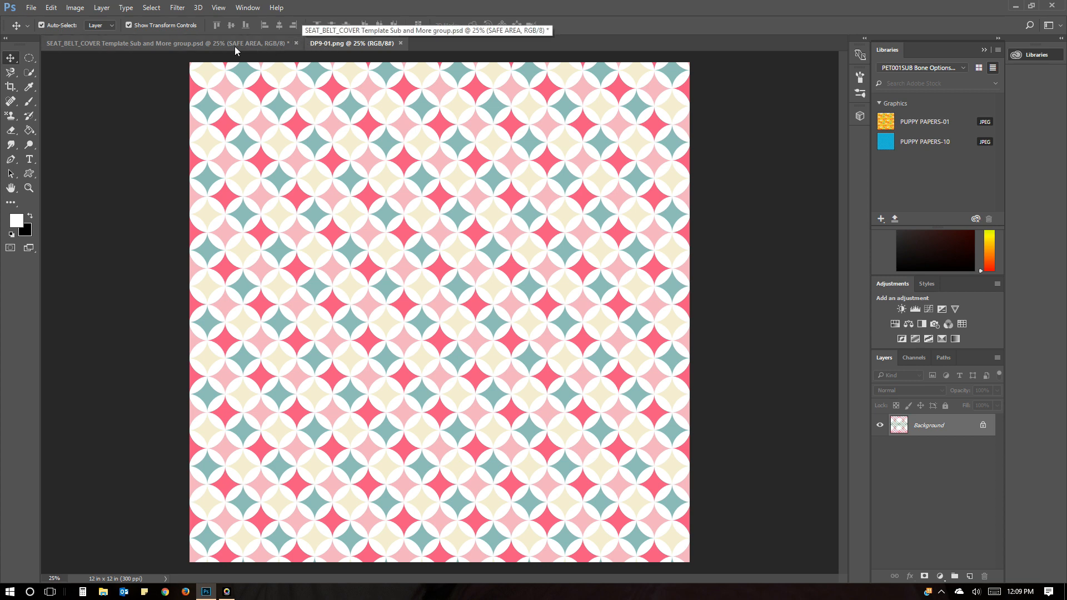
left_click(199, 43)
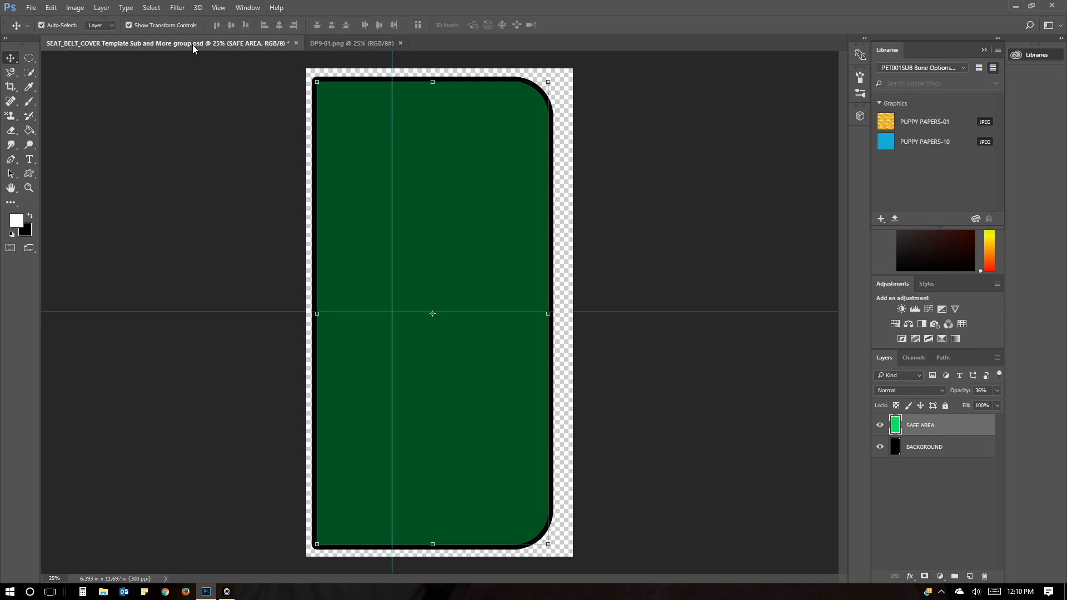
left_click_drag(192, 45, 214, 79)
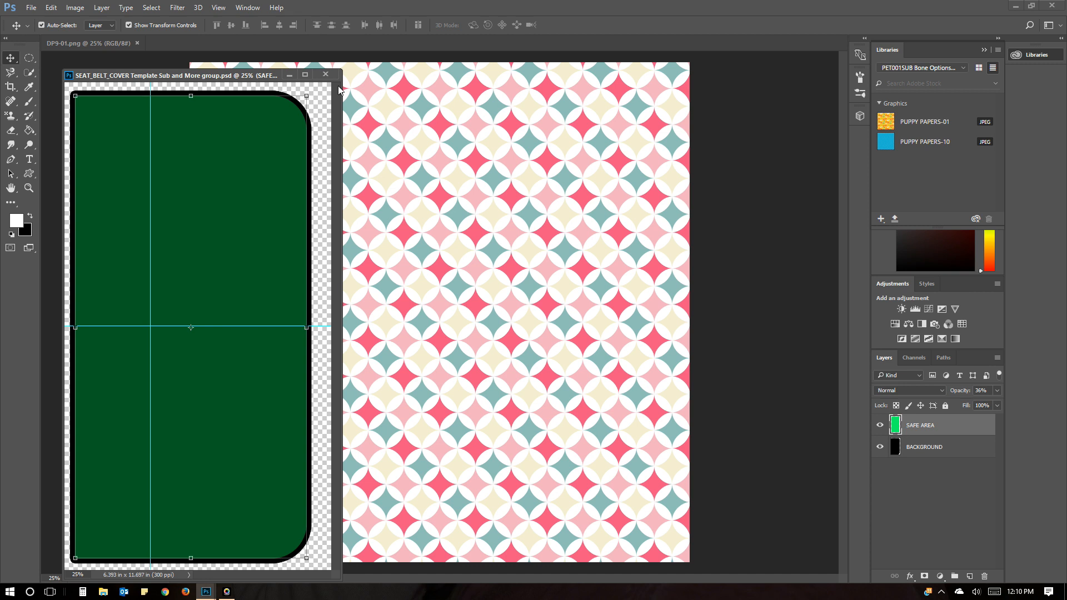
left_click(113, 42)
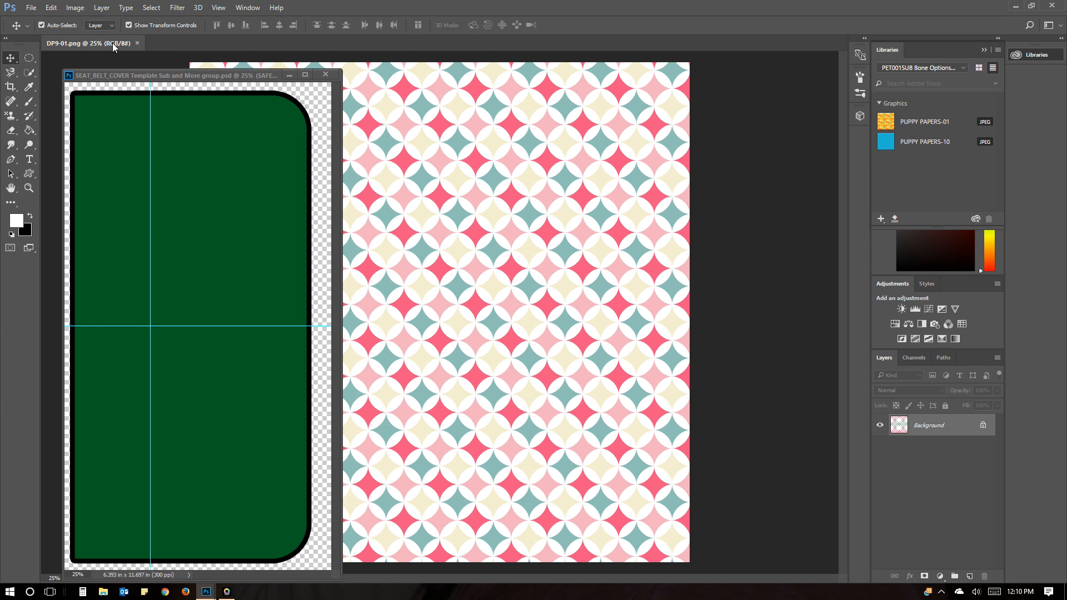
left_click_drag(112, 43, 425, 78)
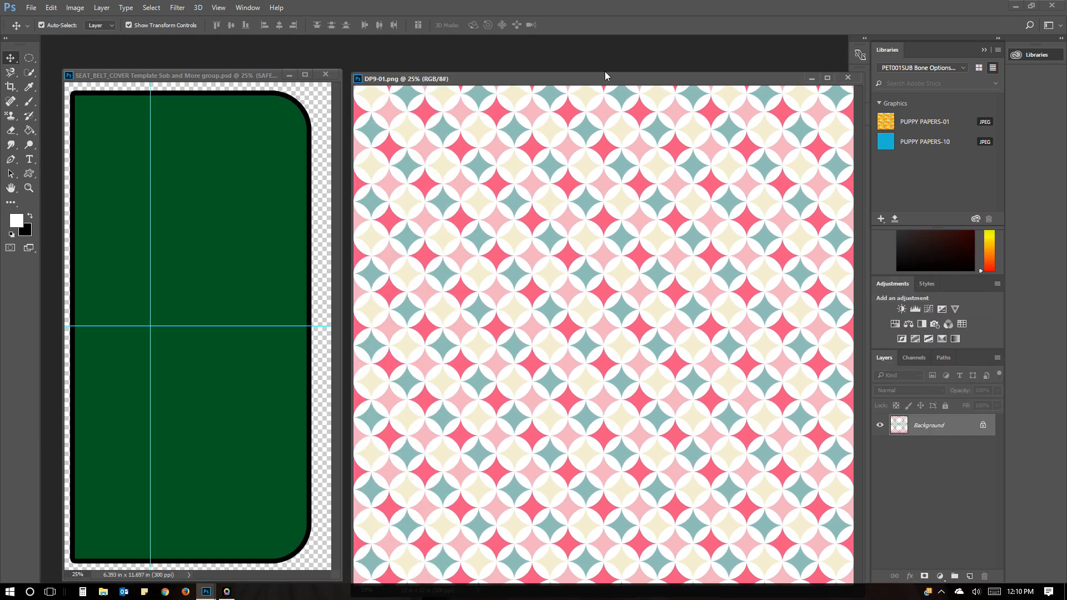
Step: Shrink the floating DP9-01.png window and arrange it side by side with the template window
left_click_drag(606, 82, 599, 71)
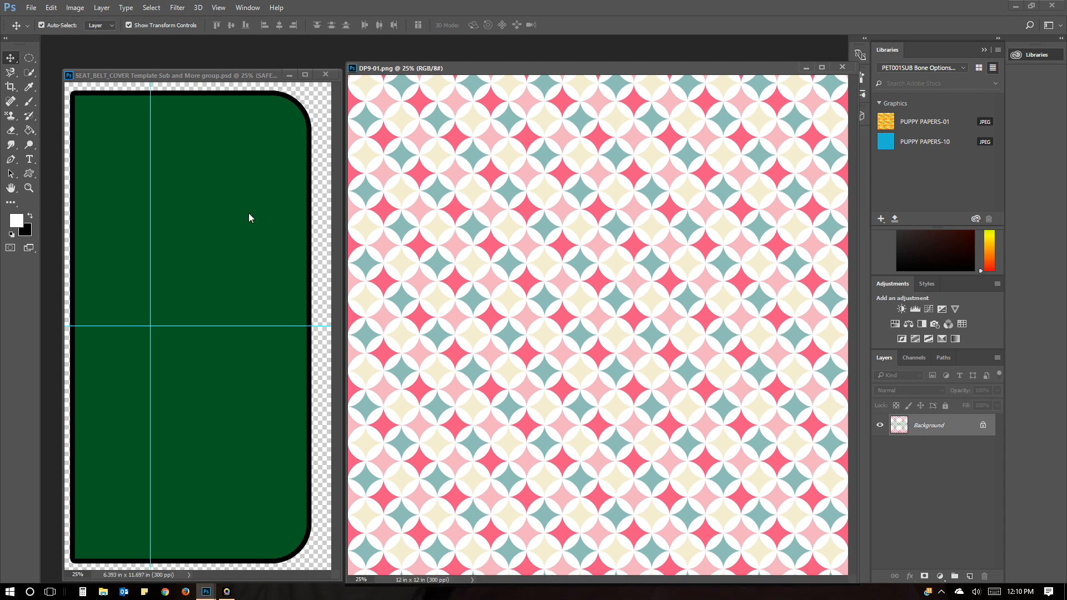
left_click_drag(855, 64, 826, 82)
left_click_drag(594, 90, 603, 71)
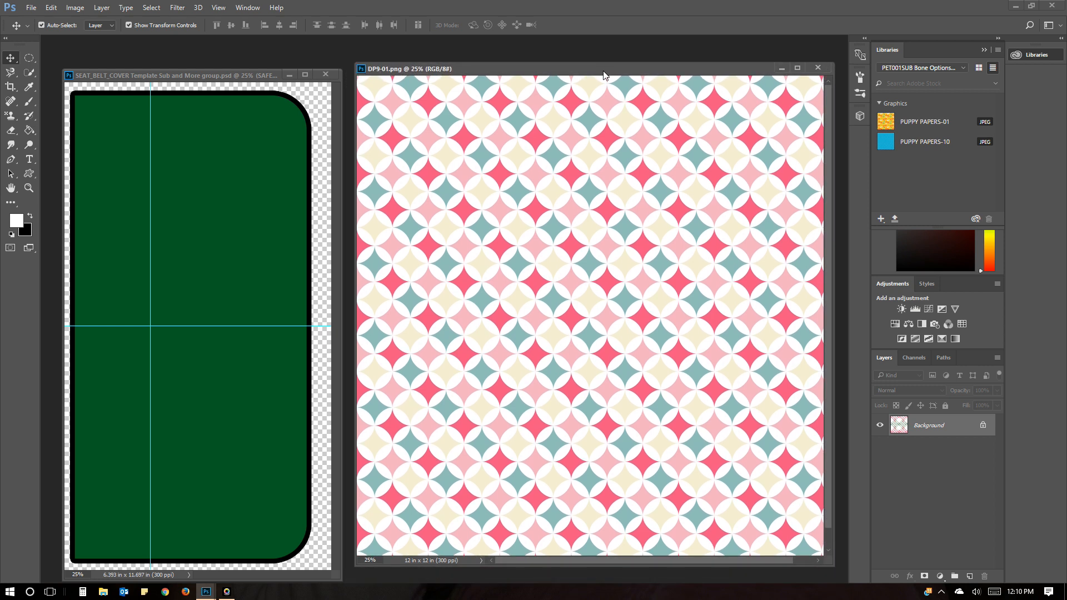
left_click_drag(235, 74, 239, 64)
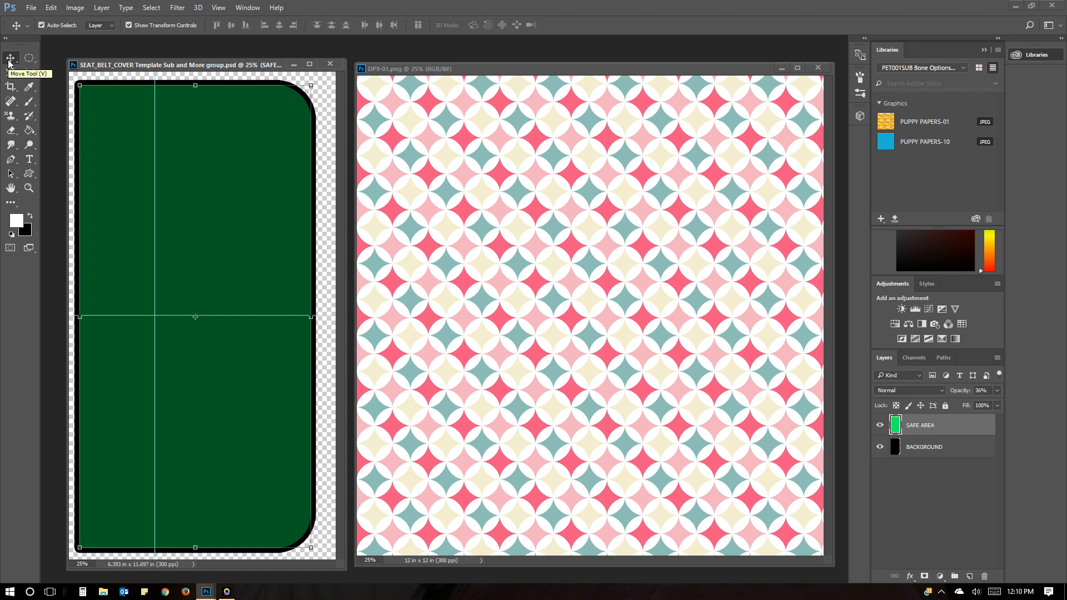
Step: Switch the toolbar between its single-column and double-column layouts, leaving it in two columns
left_click(4, 39)
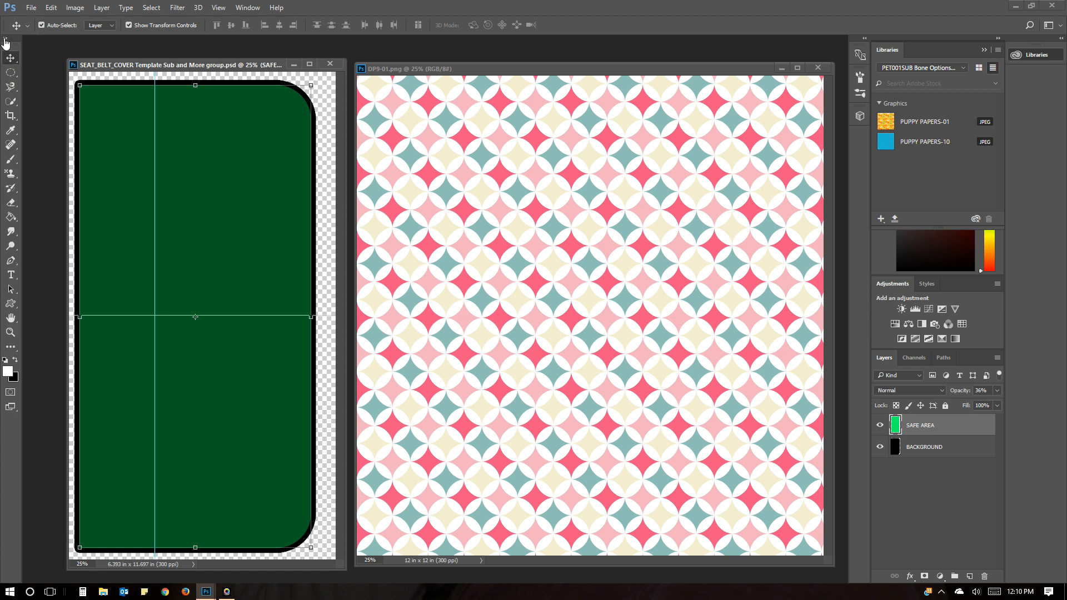
left_click(5, 39)
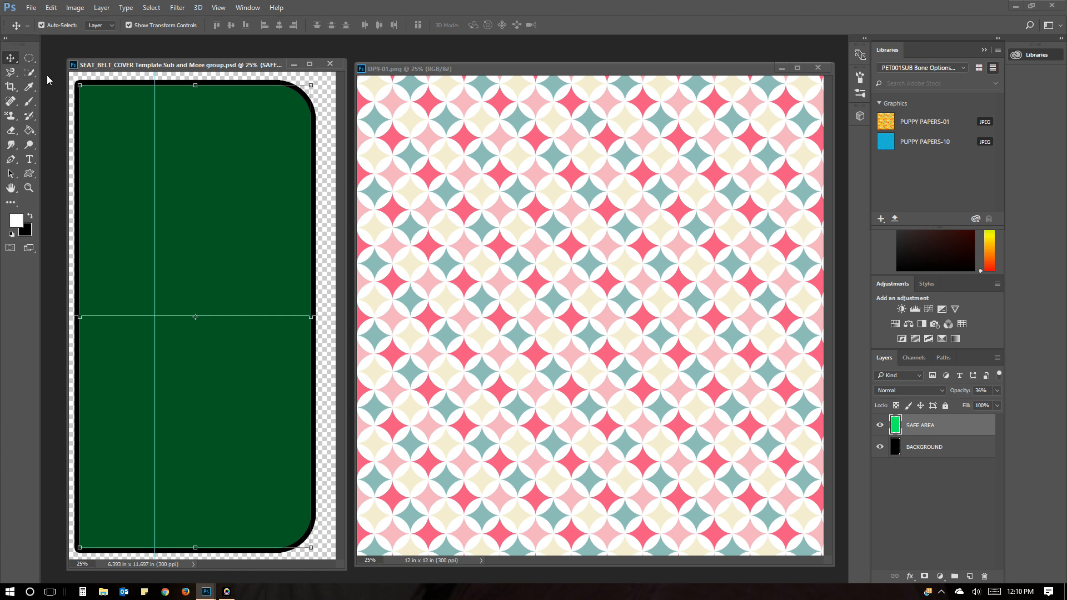
left_click(4, 39)
left_click(5, 39)
left_click(4, 39)
left_click(5, 39)
left_click(5, 39)
left_click(5, 39)
Step: Copy the DP9-01.png pattern into the seat belt cover template as a new layer using the Move tool
left_click(421, 69)
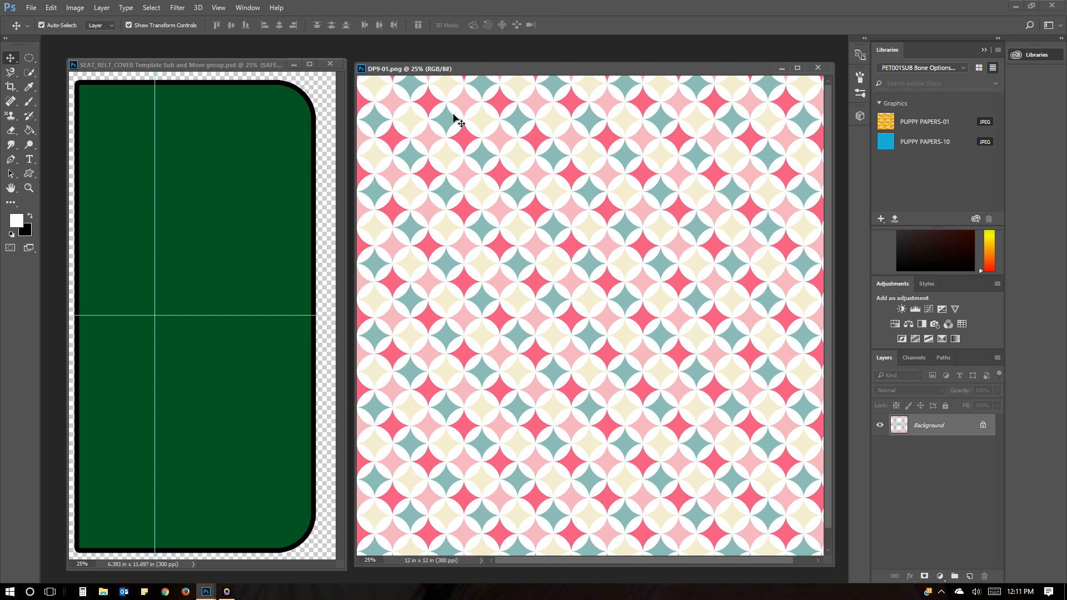
left_click_drag(455, 115, 281, 121)
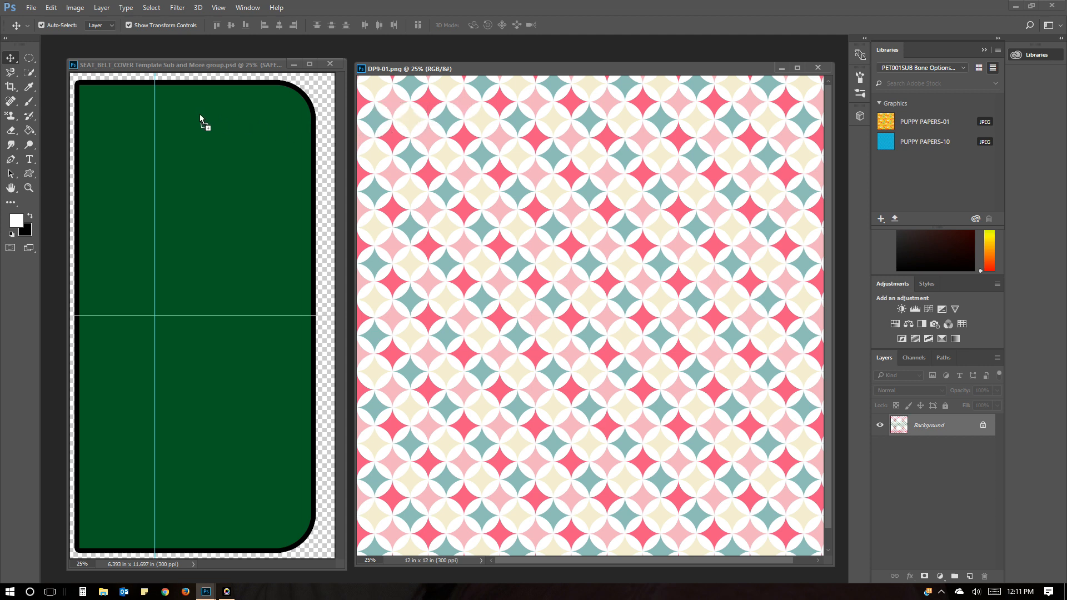
left_click_drag(156, 126, 145, 130)
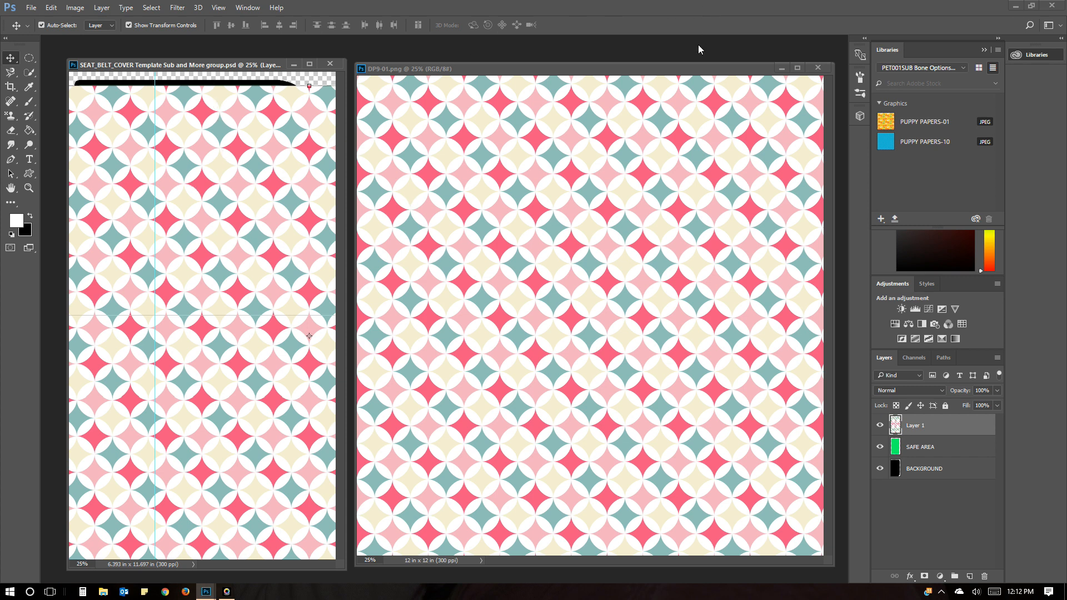
Step: Minimize the DP9-01.png window and check where it can be restored from
left_click(692, 67)
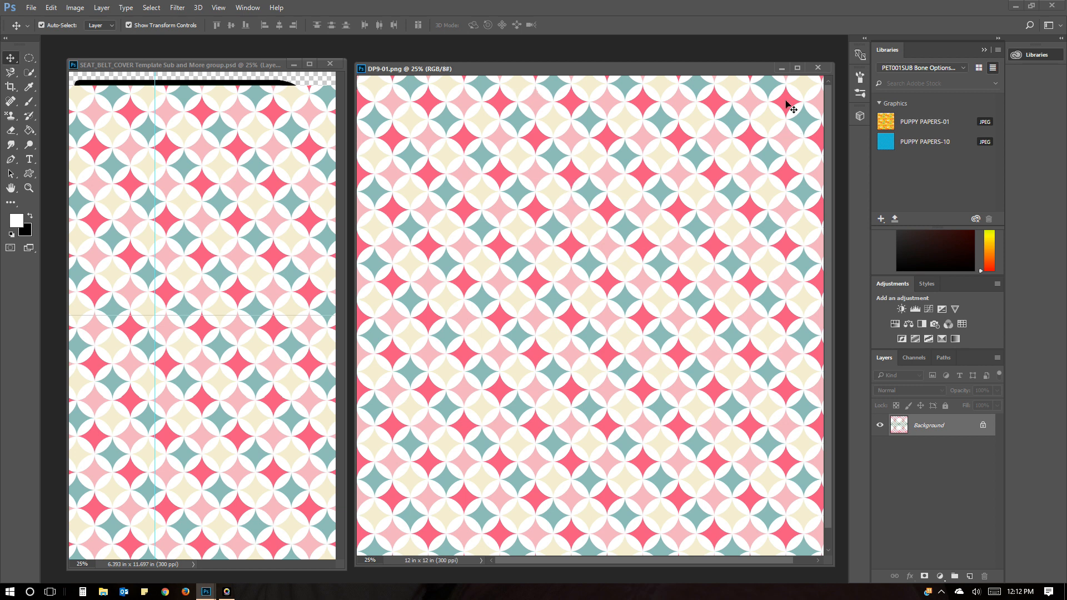
left_click(781, 69)
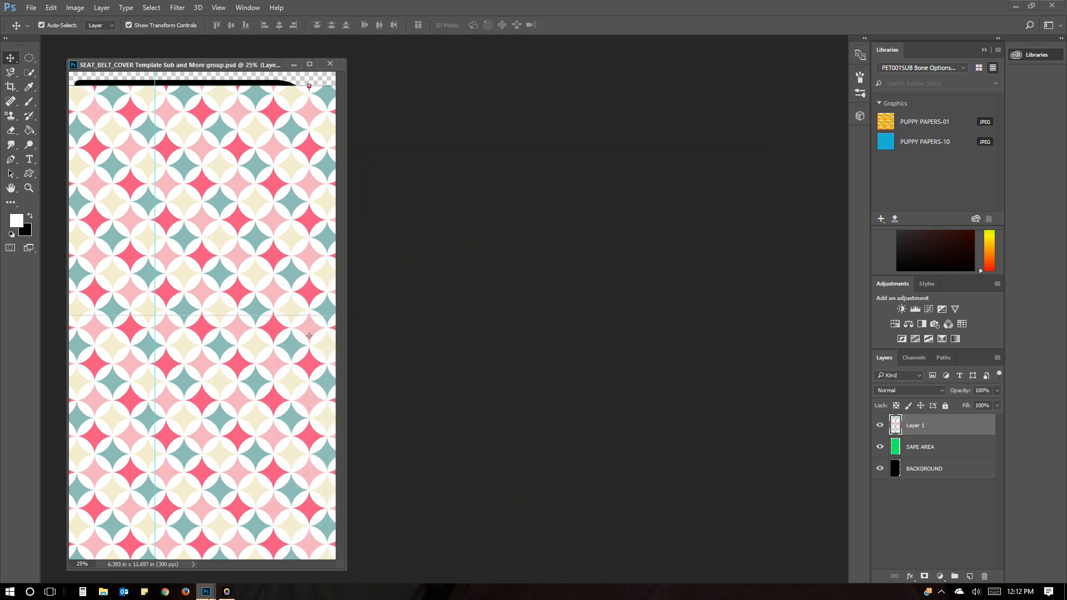
mouse_move(206, 593)
left_click(209, 594)
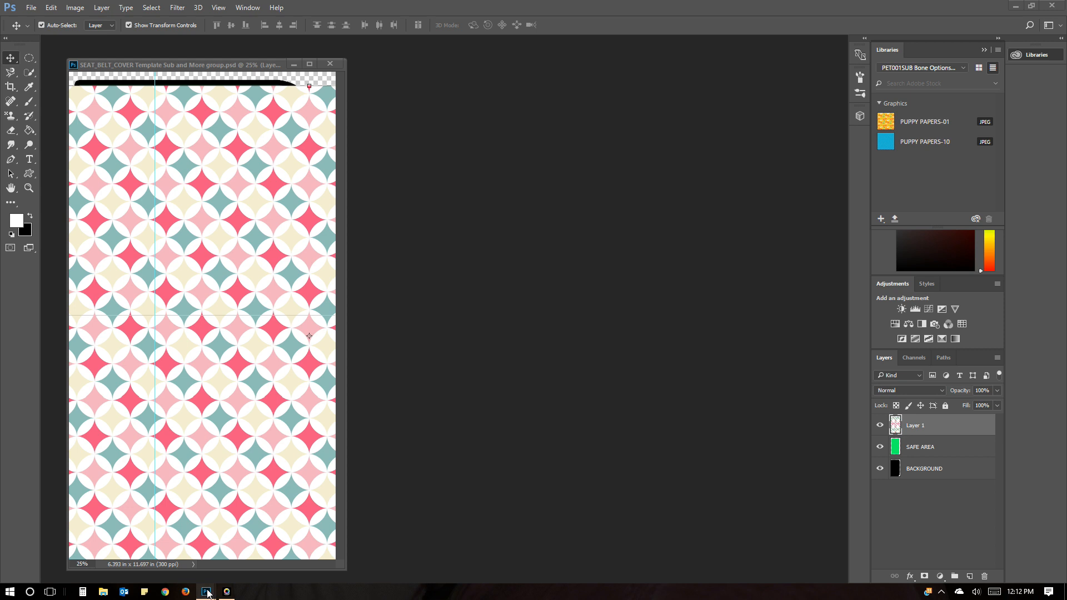
left_click(211, 597)
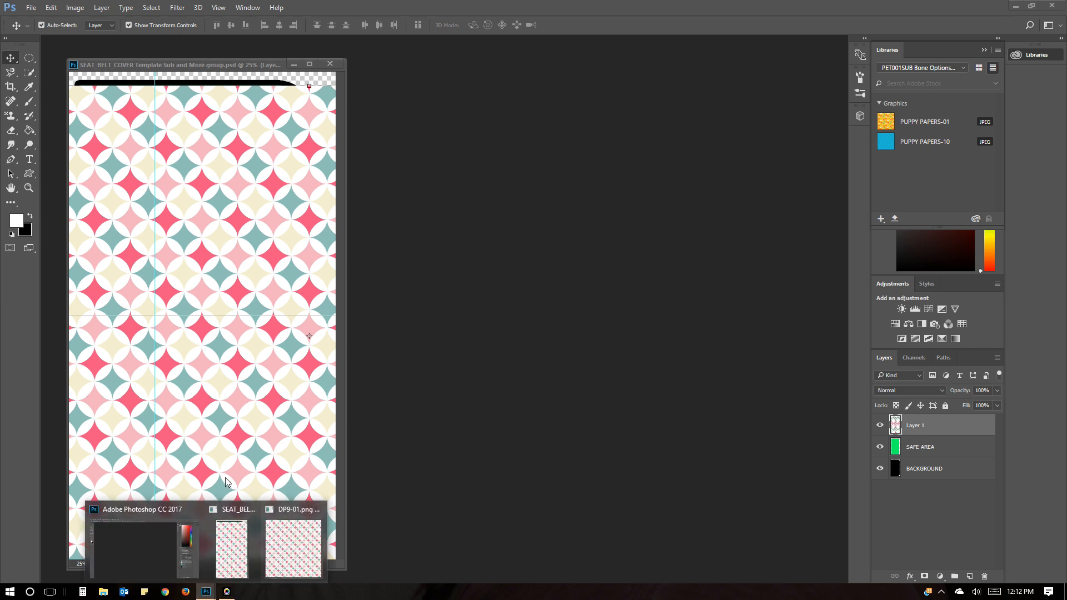
Step: Centre and widen the template window, and move the pattern layer up to cover the exposed upper edge of the template
left_click_drag(241, 63, 416, 54)
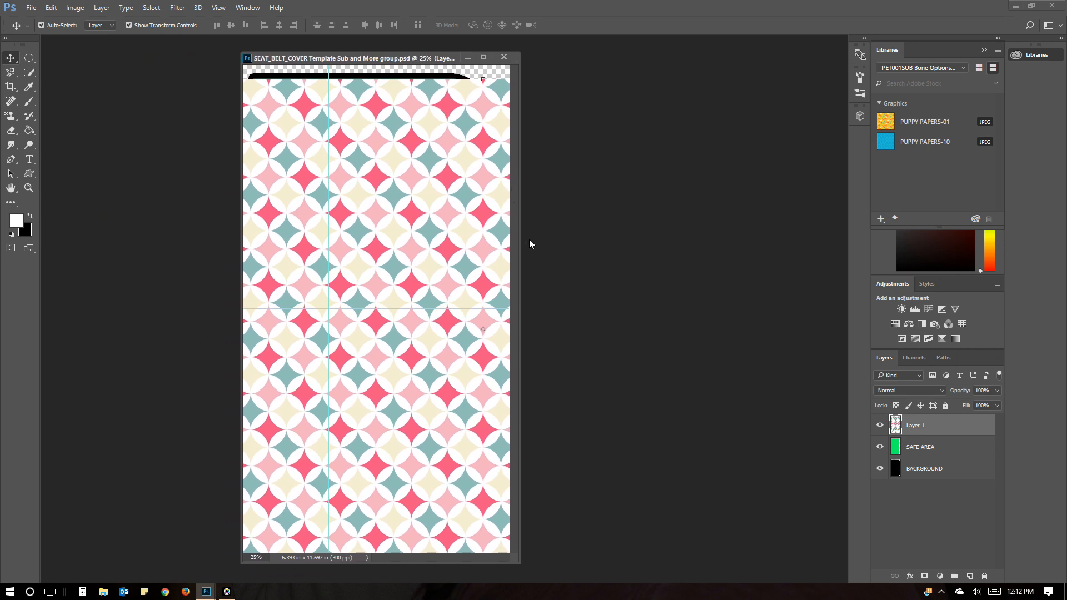
left_click_drag(521, 245, 634, 240)
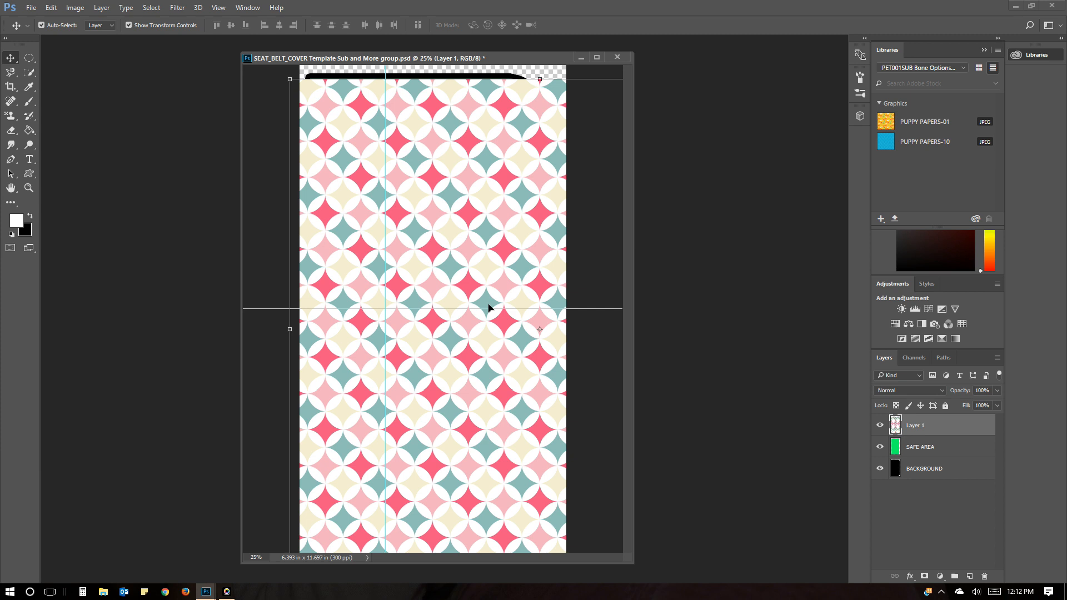
left_click_drag(486, 149, 482, 137)
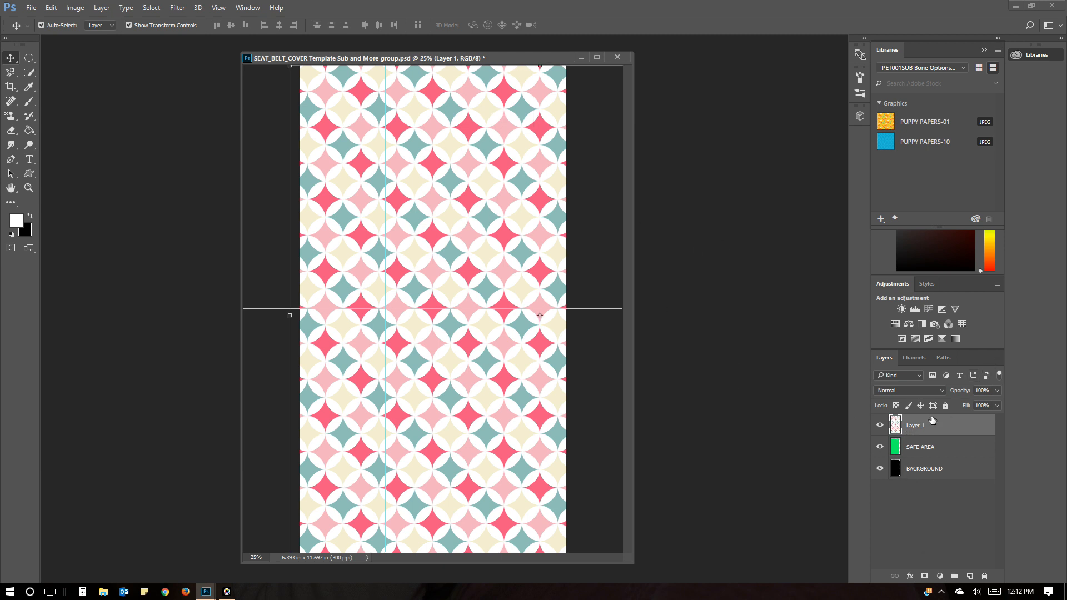
Step: Hide the SAFE AREA layer and move the pattern Layer 1 beneath it, directly above the BACKGROUND layer
left_click(880, 448)
left_click(949, 448)
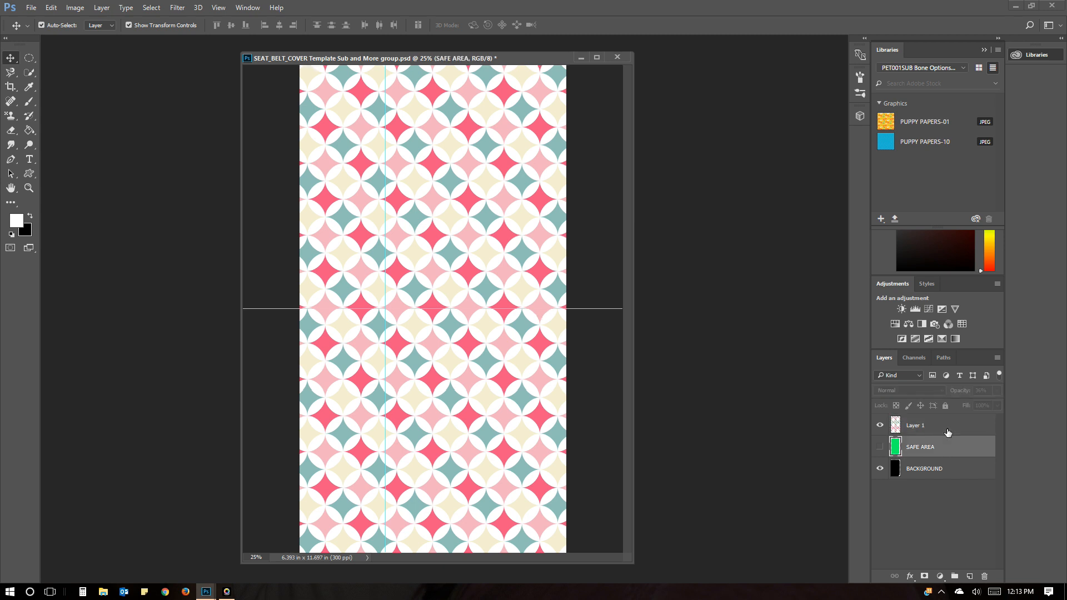
left_click(947, 433)
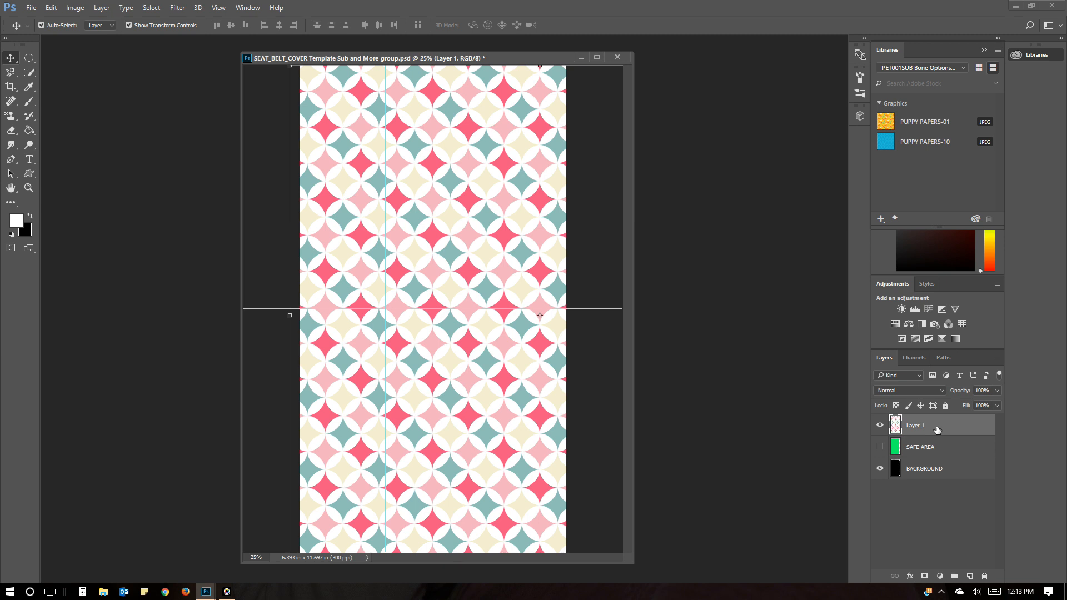
left_click_drag(938, 430, 938, 448)
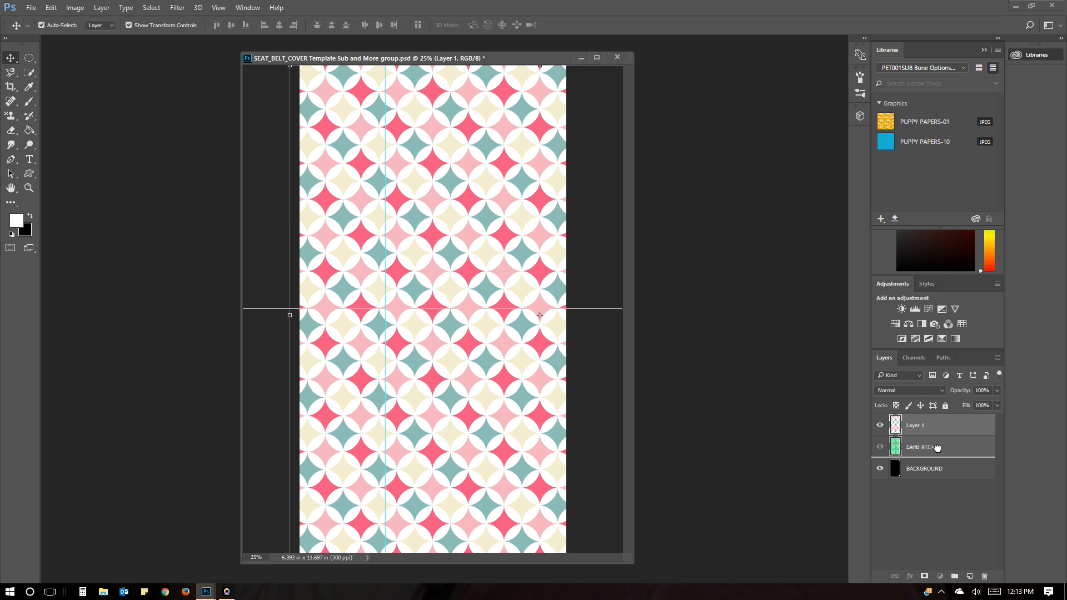
left_click_drag(937, 448, 940, 453)
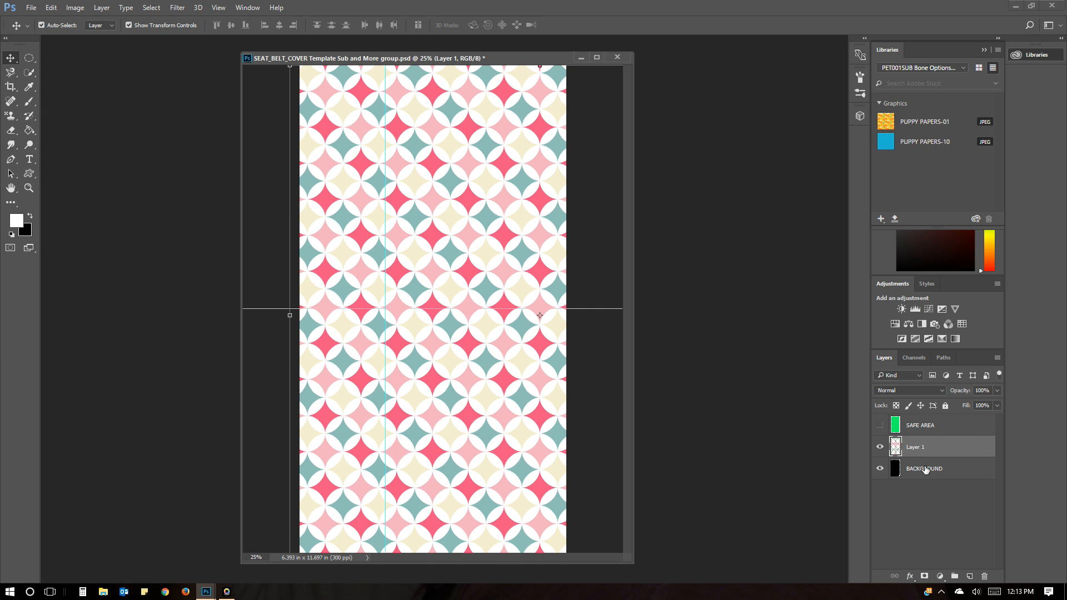
left_click(881, 426)
left_click(880, 426)
Step: Clip the pattern Layer 1 to the BACKGROUND template shape with a clipping mask
left_click(948, 469)
left_click(951, 447)
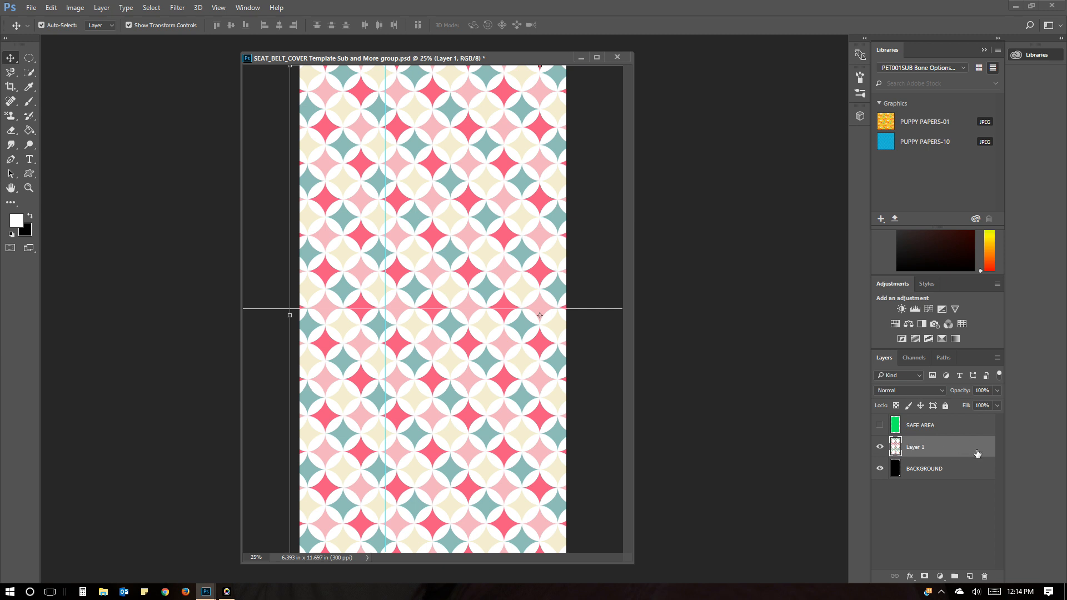
right_click(950, 447)
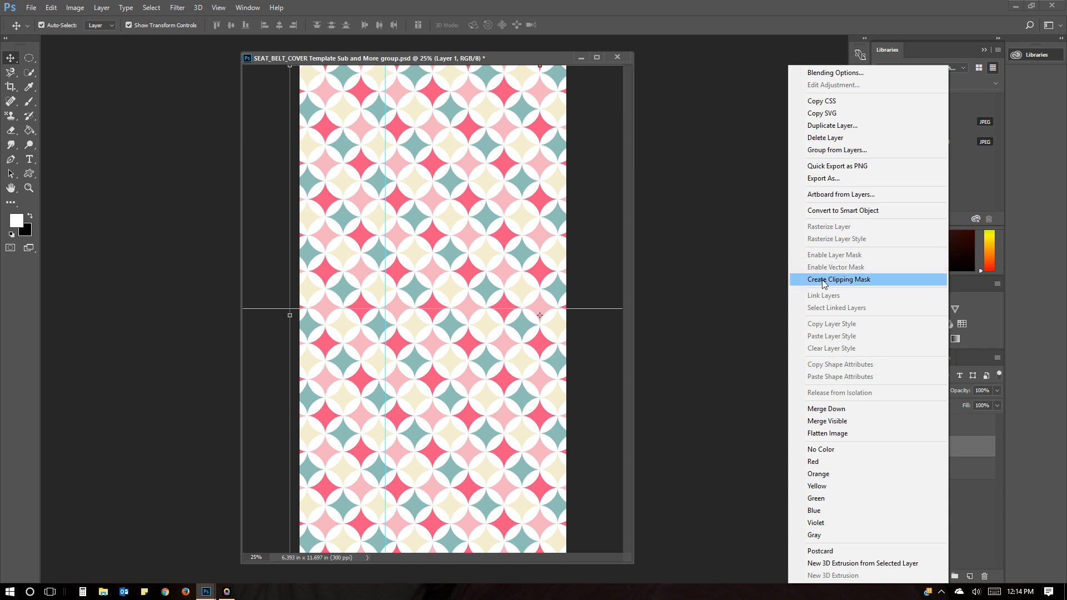
left_click(864, 282)
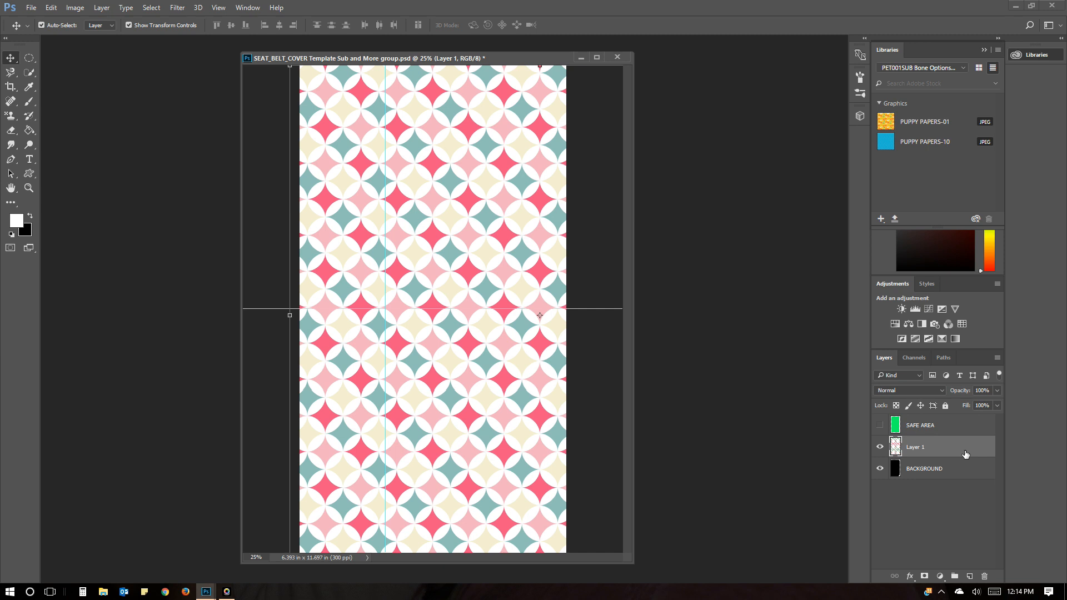
right_click(932, 450)
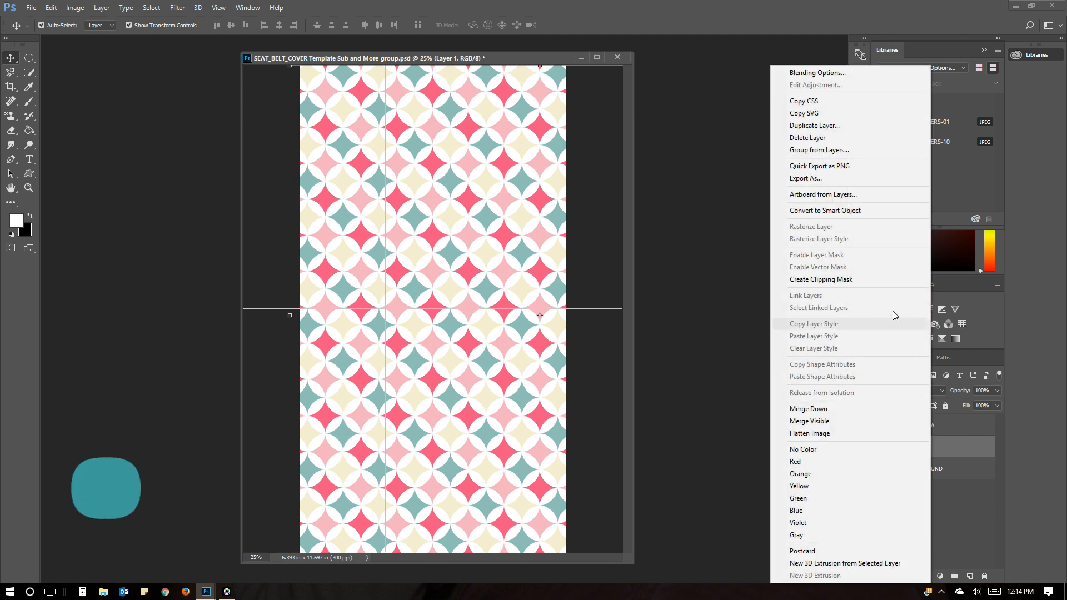
left_click(843, 280)
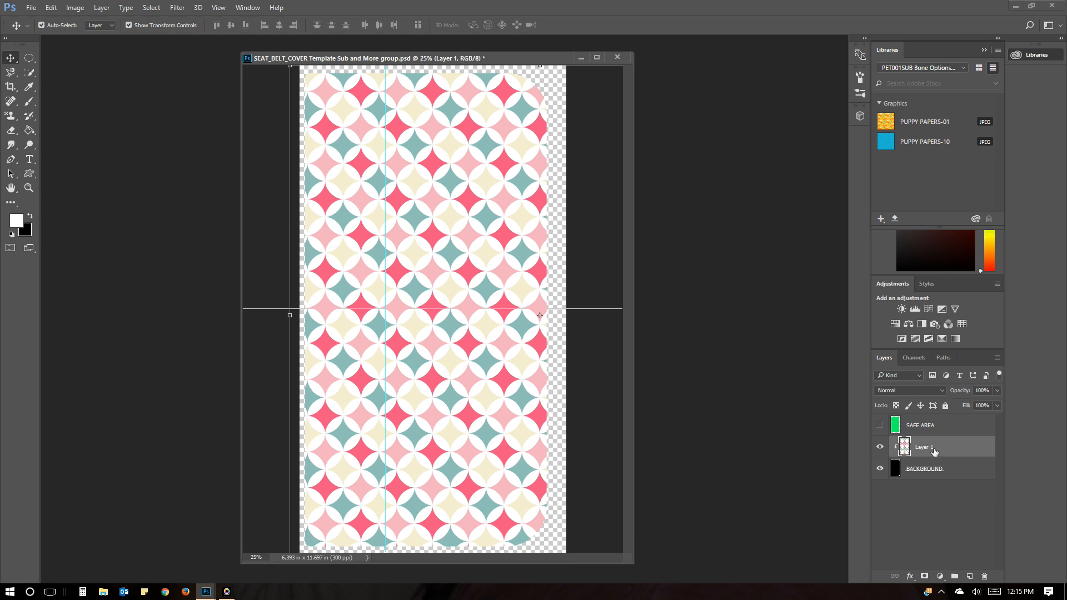
Step: Release the clipping mask on Layer 1 and create it again over the BACKGROUND layer
right_click(968, 448)
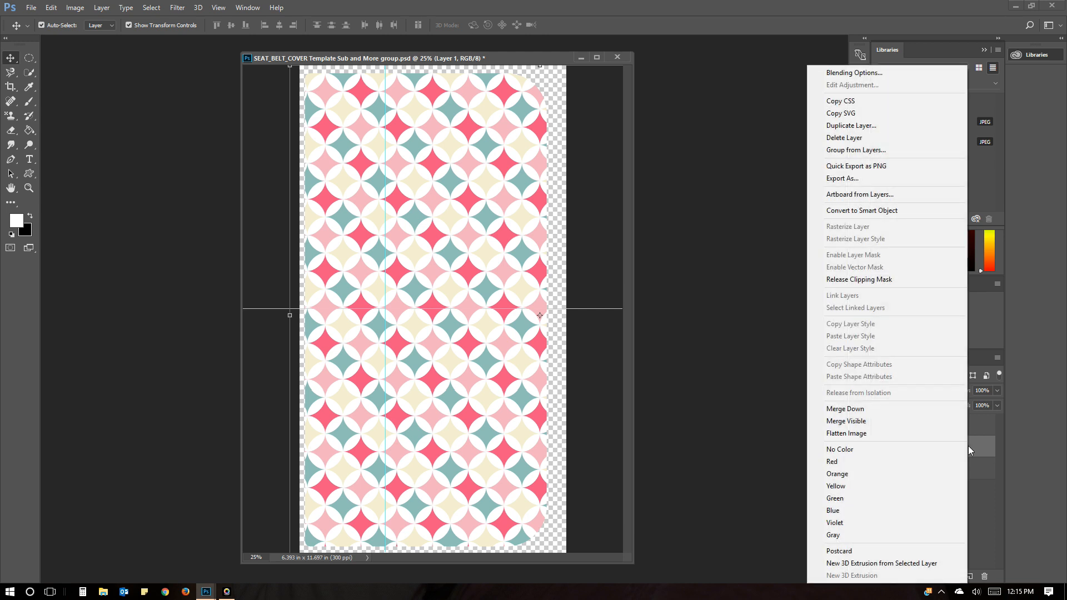
left_click(852, 280)
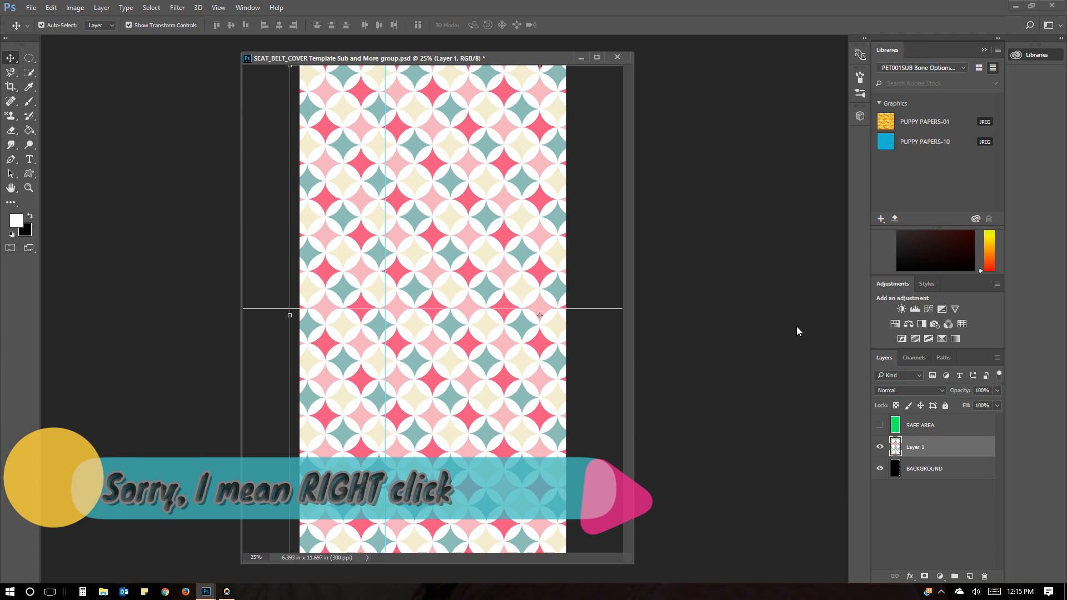
right_click(938, 451)
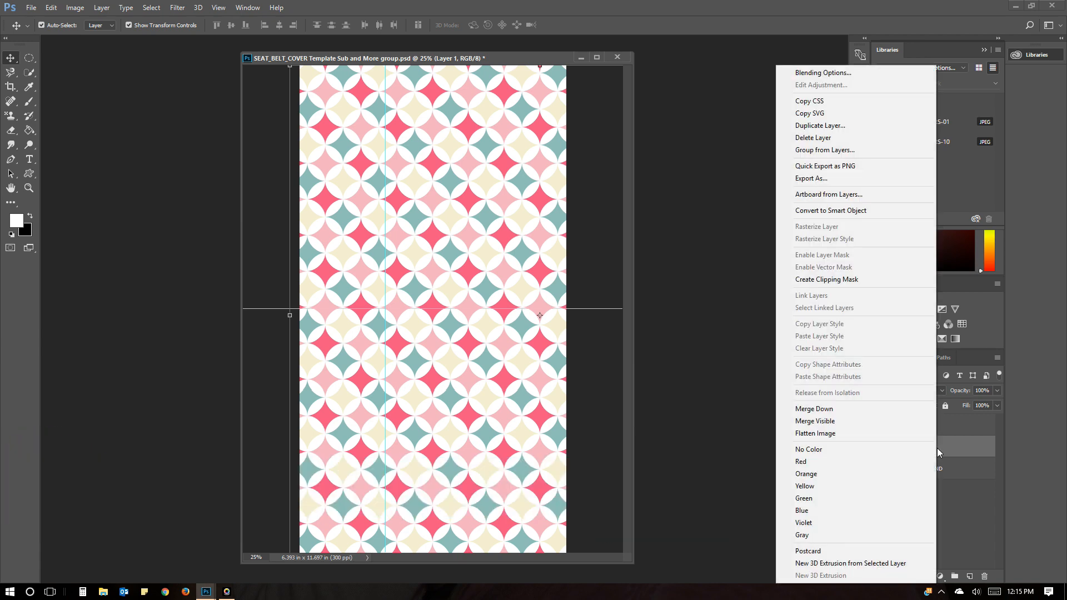
left_click(848, 283)
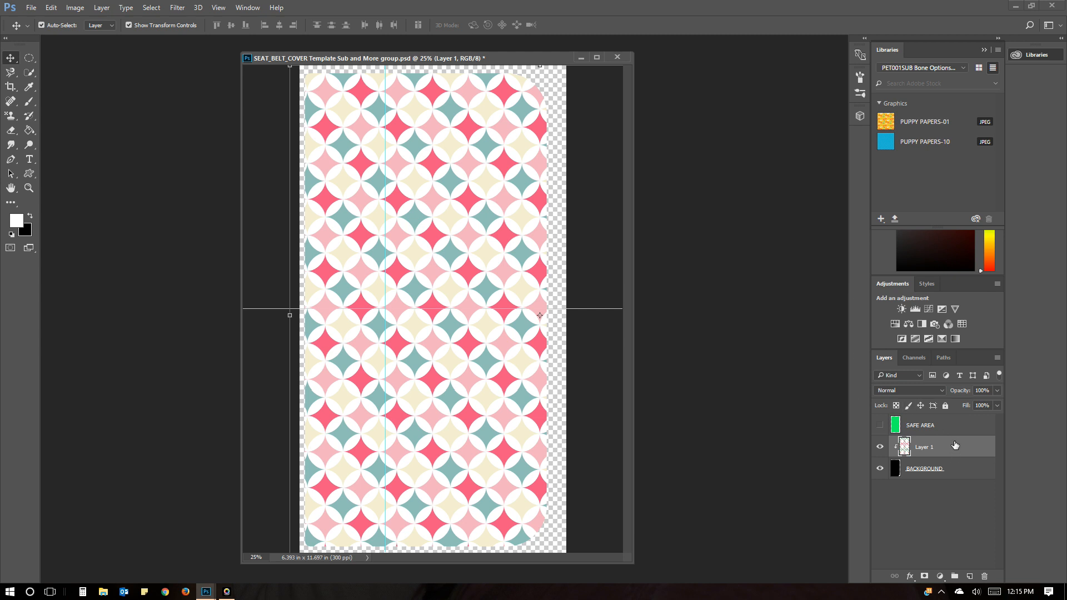
Step: Show and hide the SAFE AREA layer to compare it with the clipped pattern, leaving it hidden
left_click(880, 425)
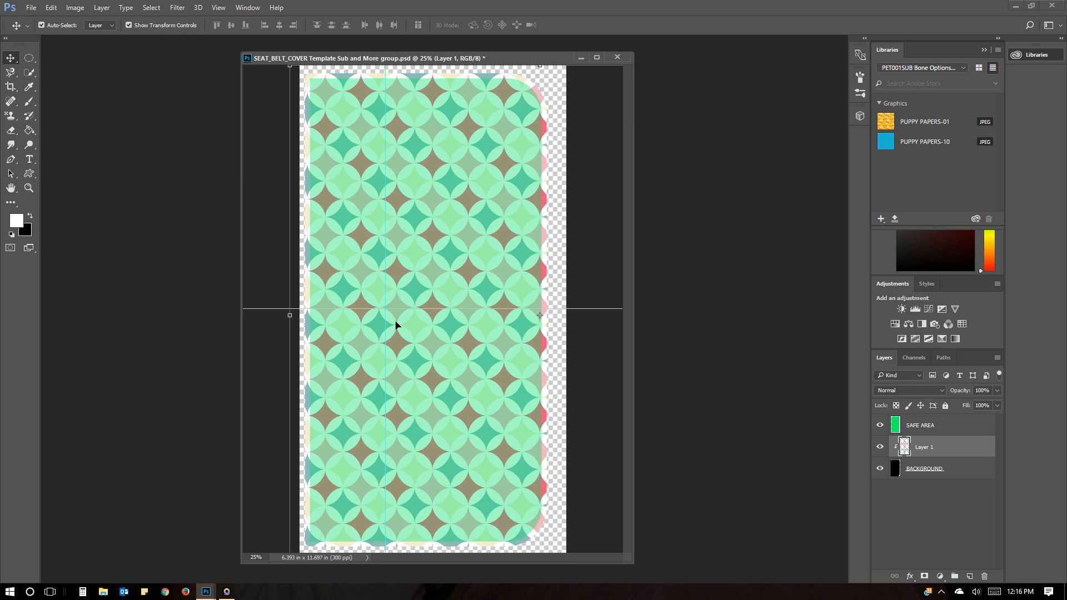
left_click(879, 425)
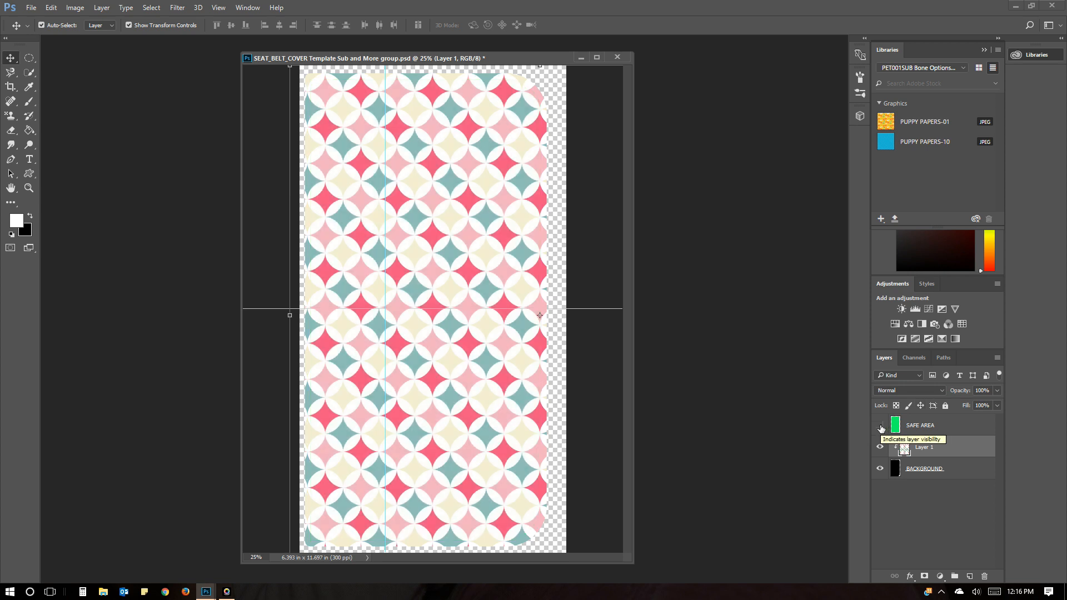
left_click(880, 425)
left_click(880, 426)
left_click(880, 426)
left_click(879, 425)
Step: Save the design as a Photoshop PSD copy named "SEAT_BELT_COVER Template Sub and More group Diamonds" with Maximize Compatibility on
left_click(30, 8)
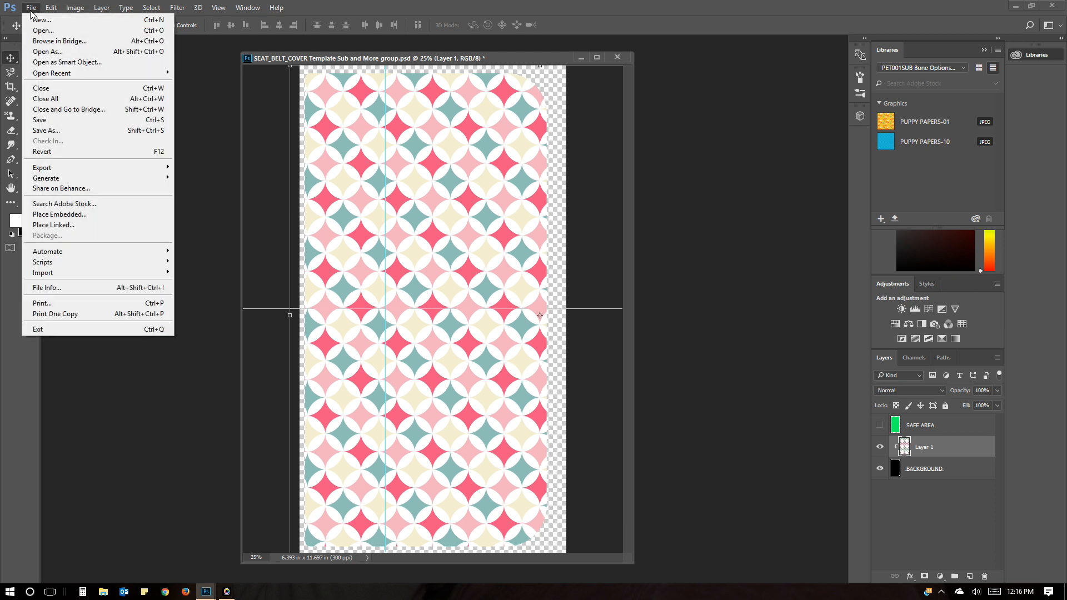
left_click(44, 131)
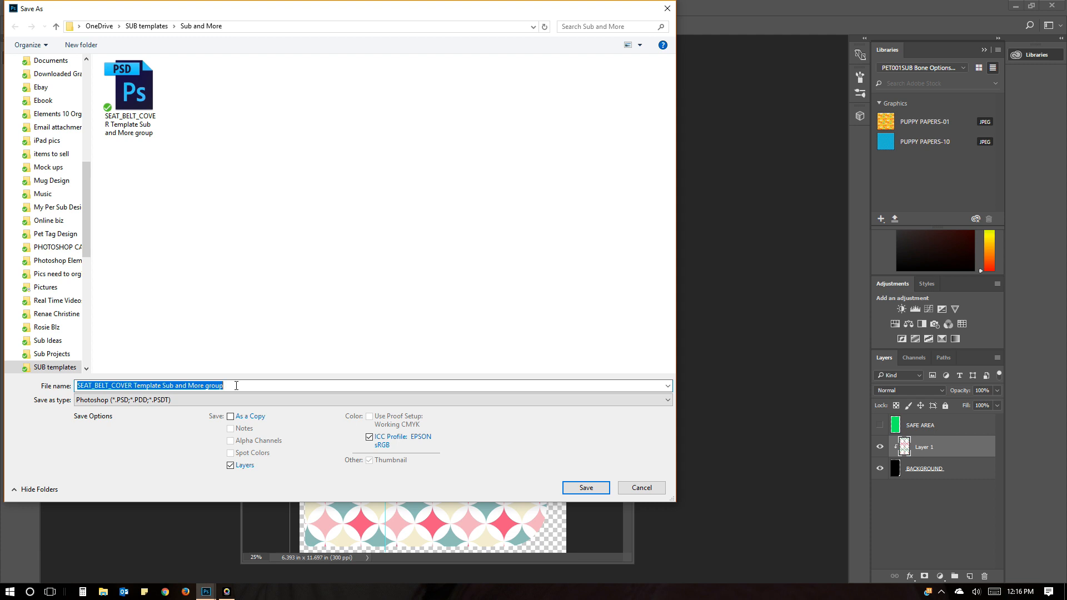
left_click(236, 386)
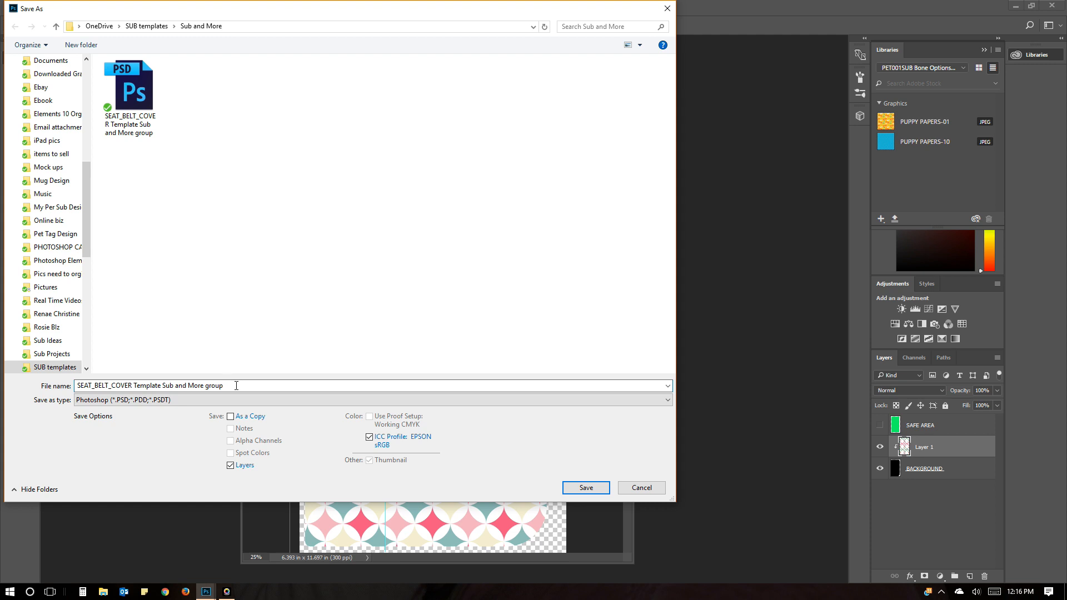
type("Diamonds")
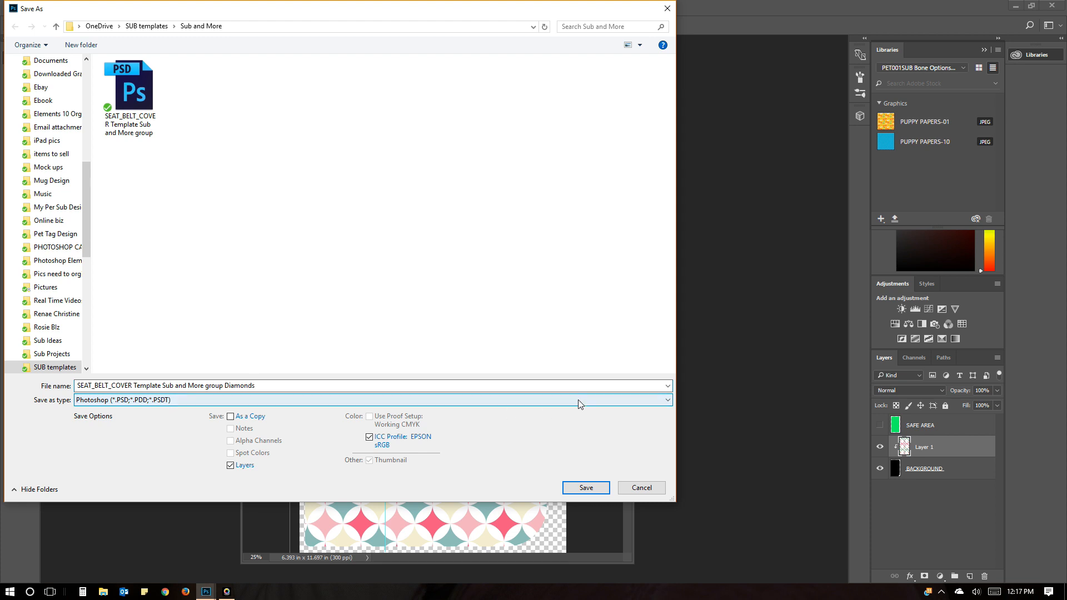
left_click(668, 400)
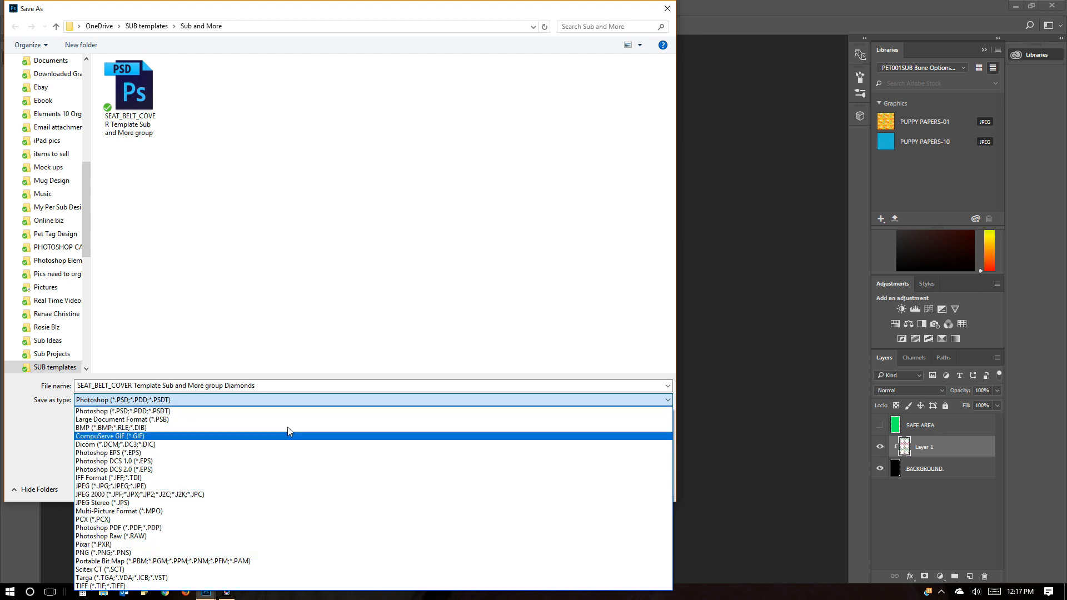
left_click(291, 411)
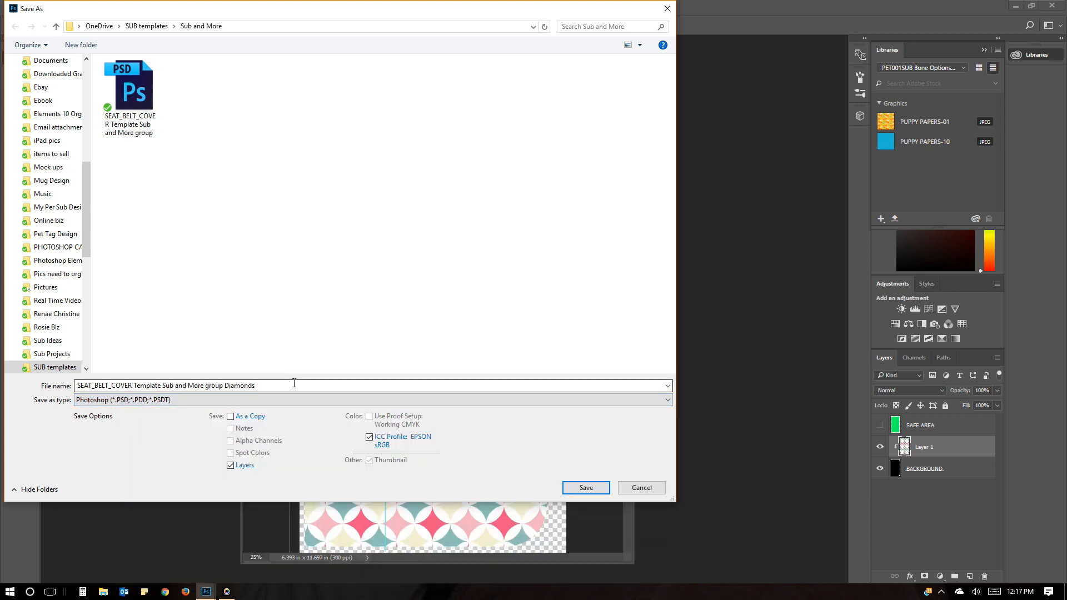
left_click(588, 492)
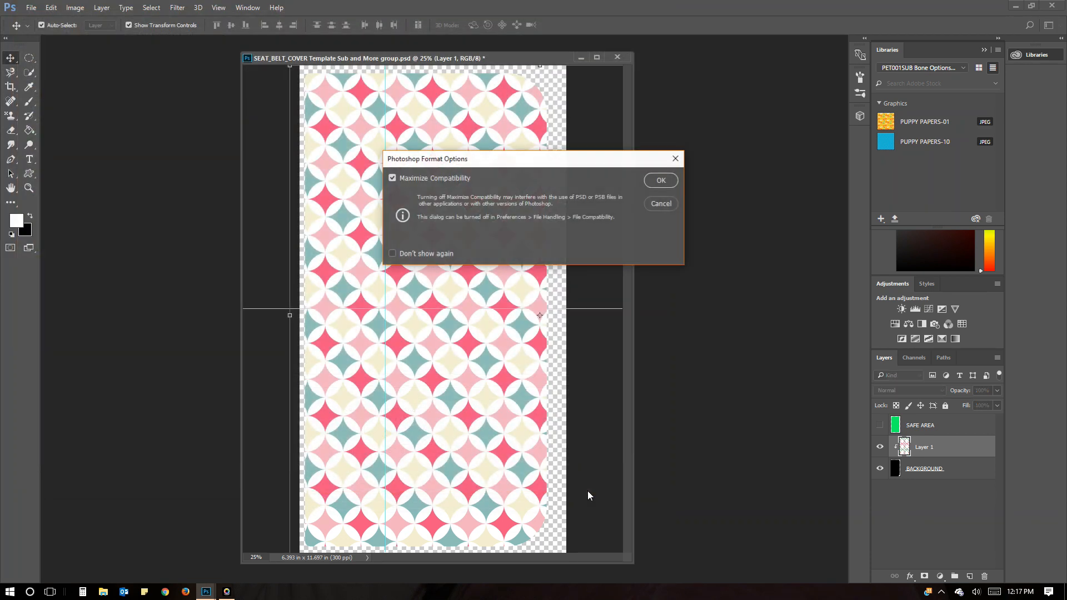
left_click(662, 183)
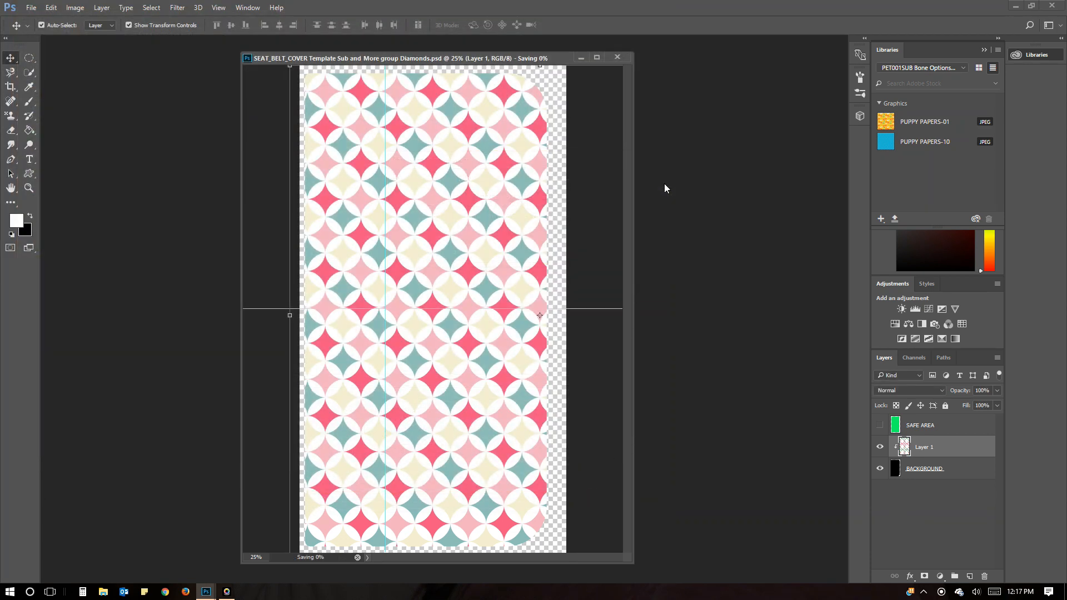